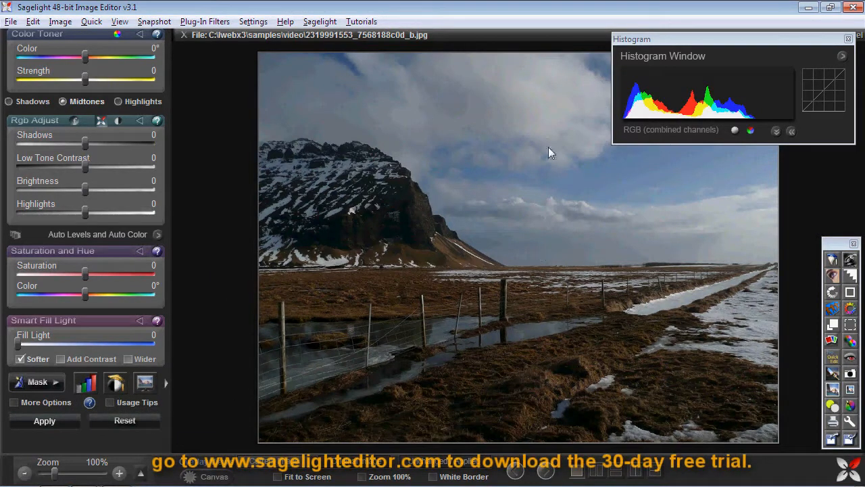
# Step: Correct the landscape photo with Auto-Color at Harsh (.5%) clipping and set Fill Light to 104
pyautogui.click(75, 237)
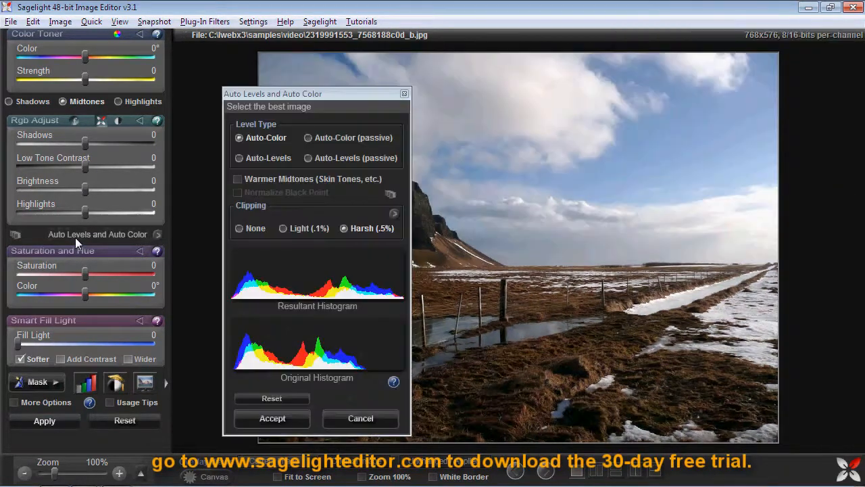
pyautogui.click(271, 419)
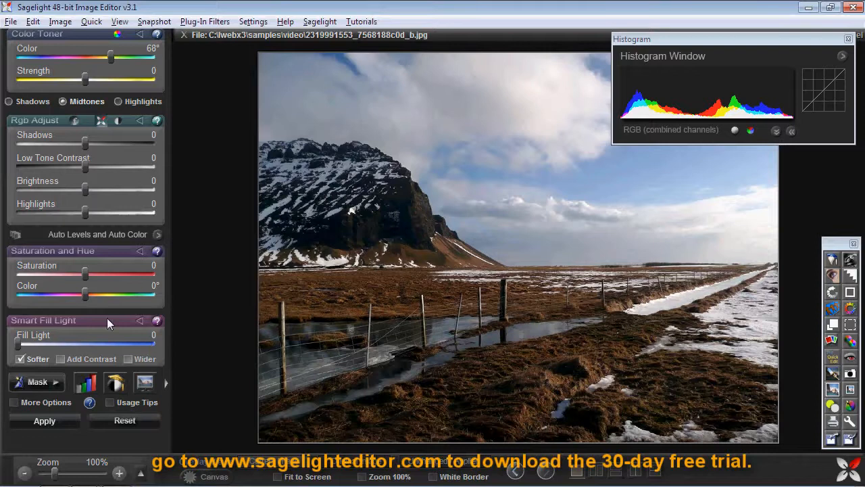
pyautogui.moveTo(23, 339); pyautogui.dragTo(91, 336)
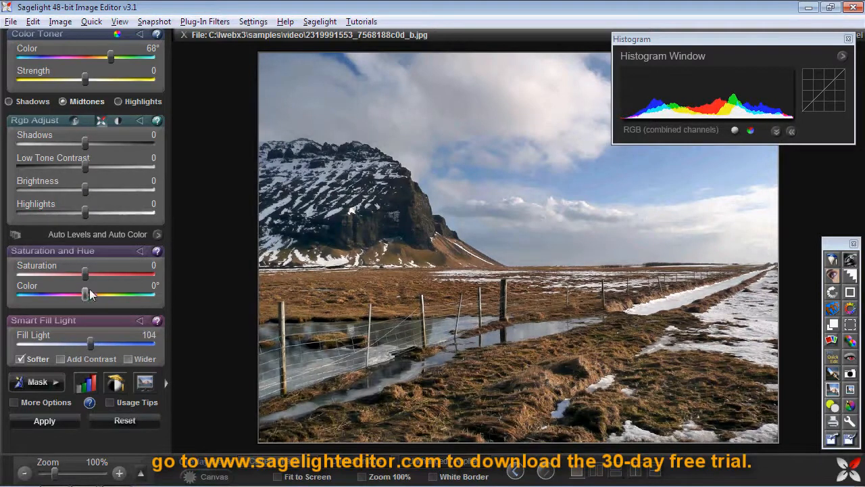
# Step: Set the landscape's Saturation to 52 and Low Tone Contrast to 22, and apply the adjustments
pyautogui.moveTo(87, 270); pyautogui.dragTo(121, 272)
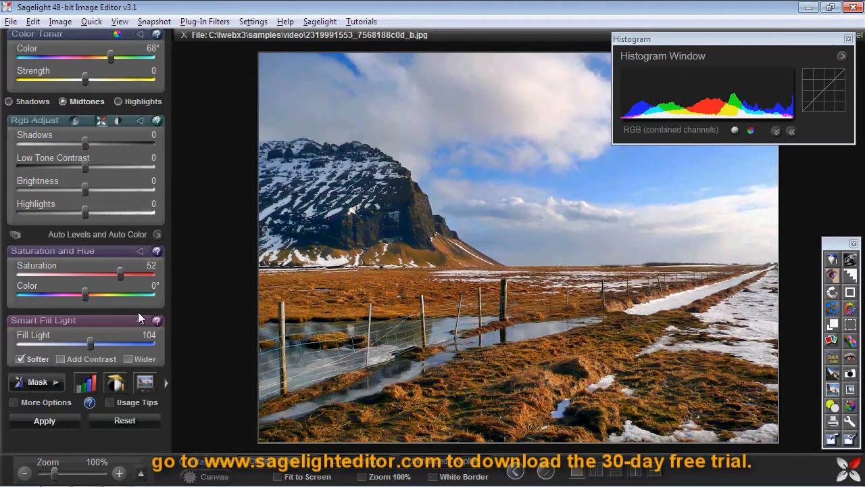
pyautogui.moveTo(85, 166); pyautogui.dragTo(100, 167)
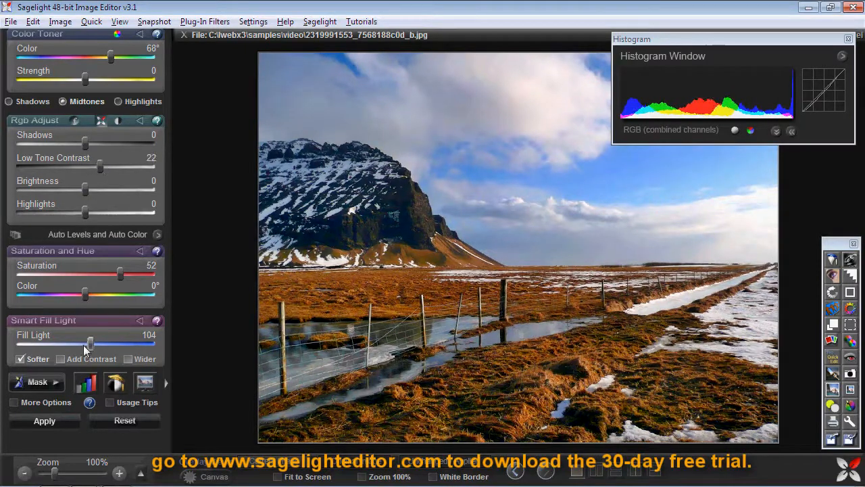
pyautogui.click(54, 419)
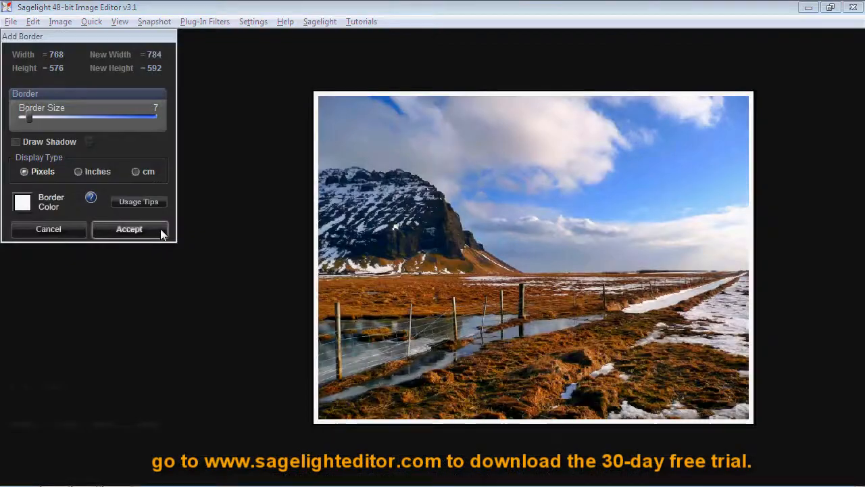
# Step: Add a white border of size 7 to the landscape, preview it full screen, and undo the border
pyautogui.click(123, 231)
pyautogui.click(832, 389)
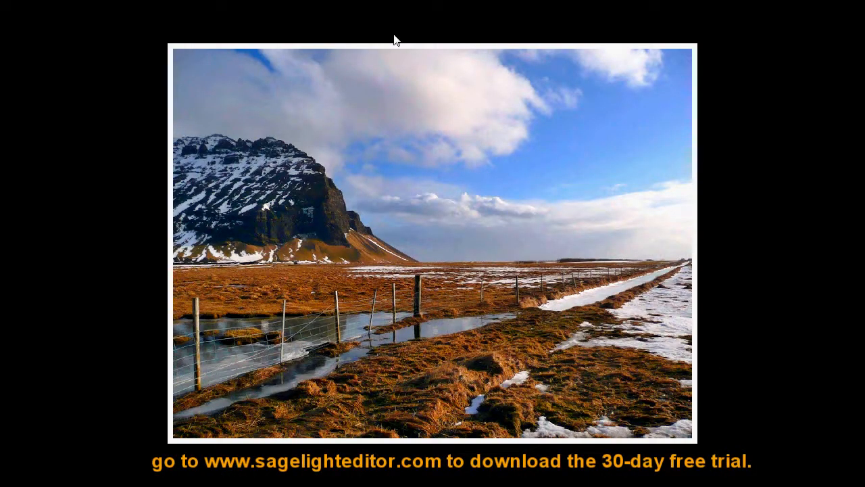
pyautogui.click(333, 77)
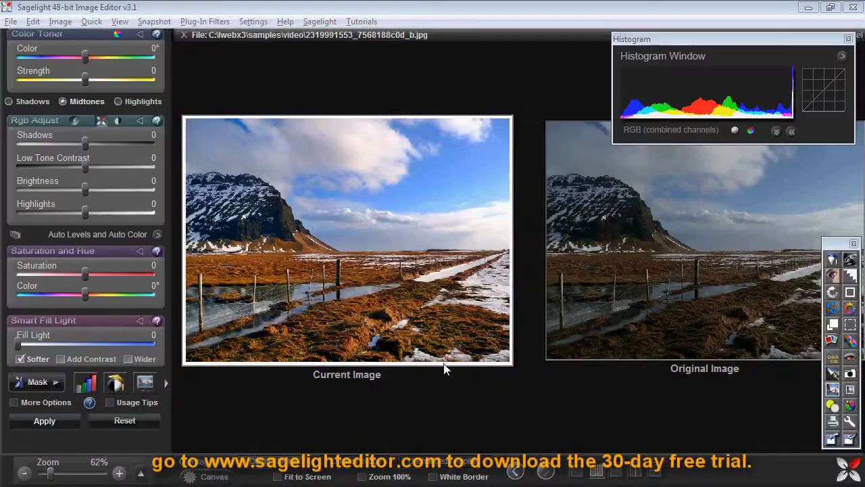
pyautogui.click(515, 472)
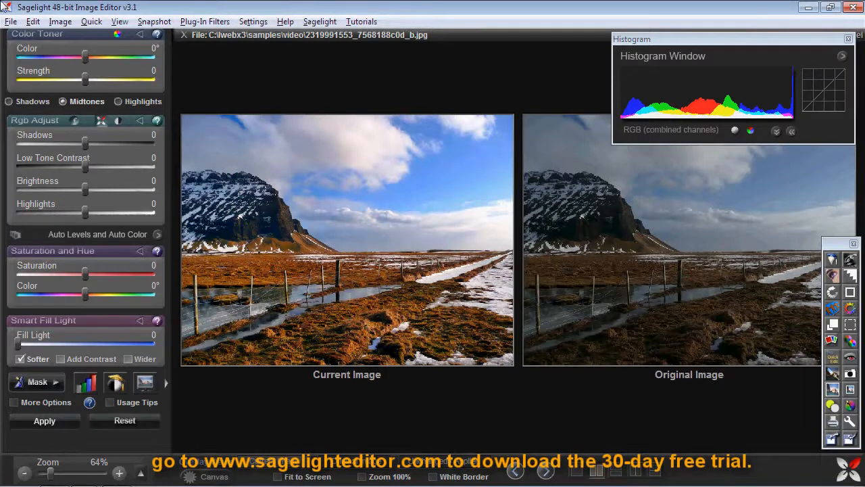
# Step: Open flower.jpg from the samples video folder without saving the landscape photo
pyautogui.click(11, 21)
pyautogui.click(34, 37)
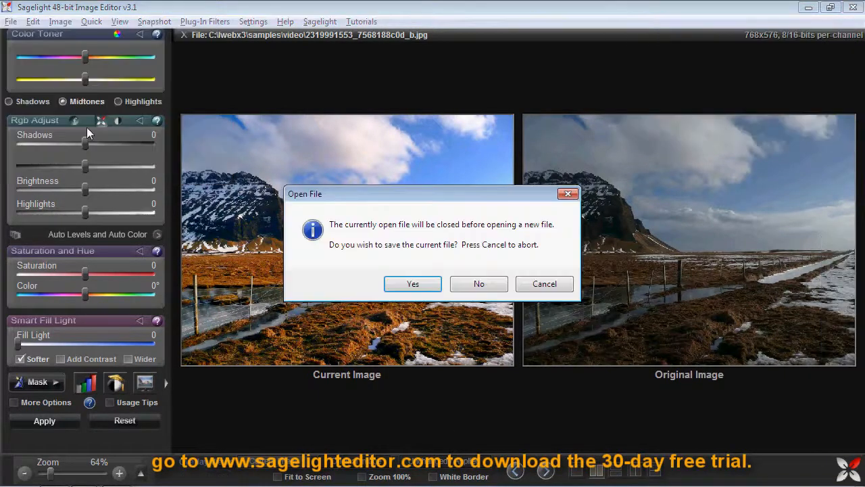
pyautogui.click(463, 285)
pyautogui.doubleClick(392, 112)
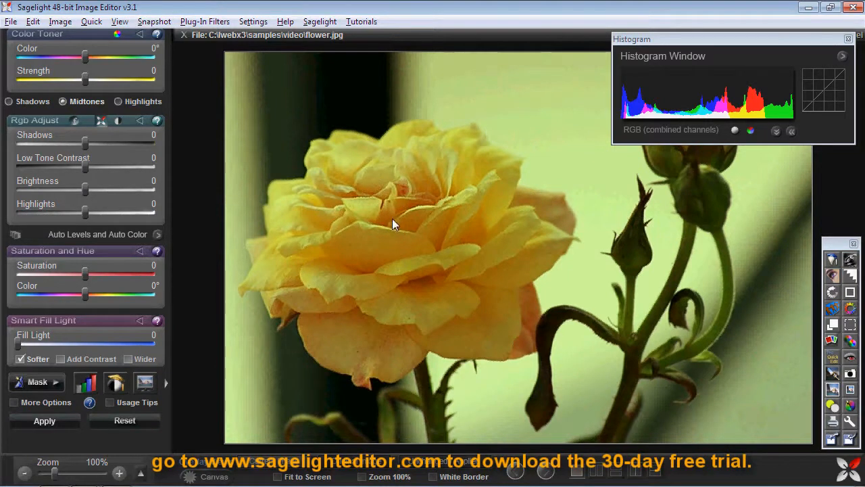
# Step: Correct the flower photo's colour cast with Auto-Color at Harsh (.5%) clipping, keeping the dialog clear of the flower
pyautogui.click(121, 234)
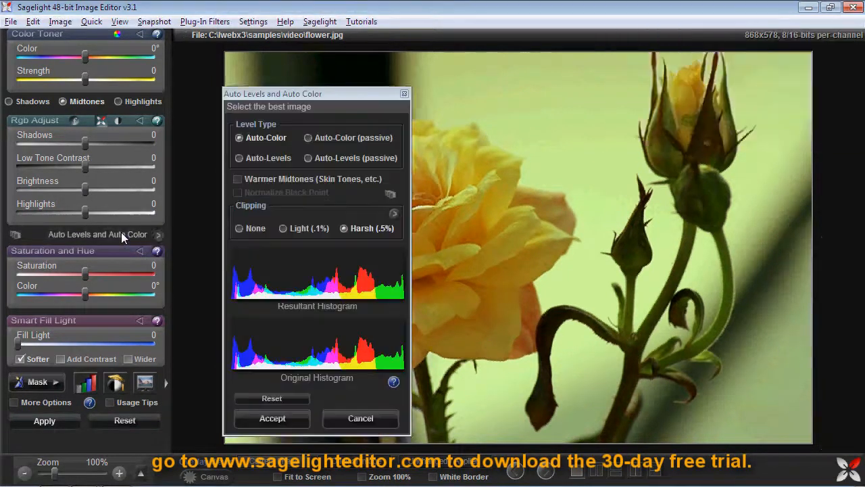
pyautogui.moveTo(286, 99); pyautogui.dragTo(758, 33)
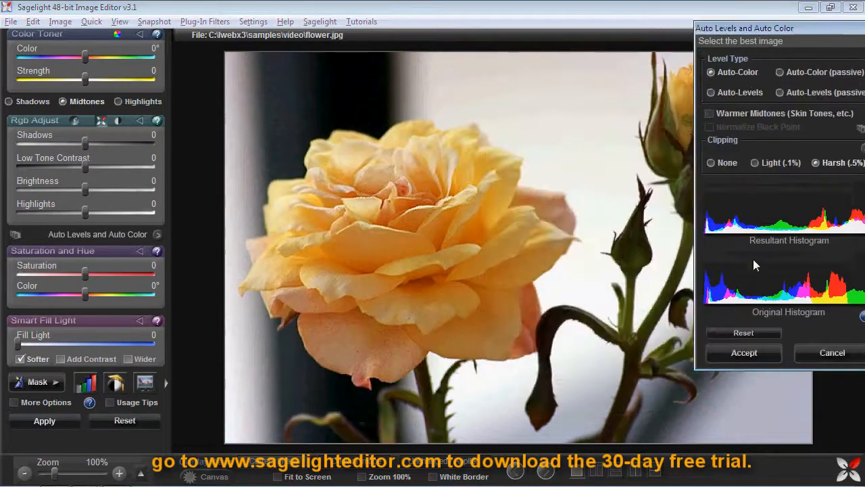
pyautogui.click(750, 357)
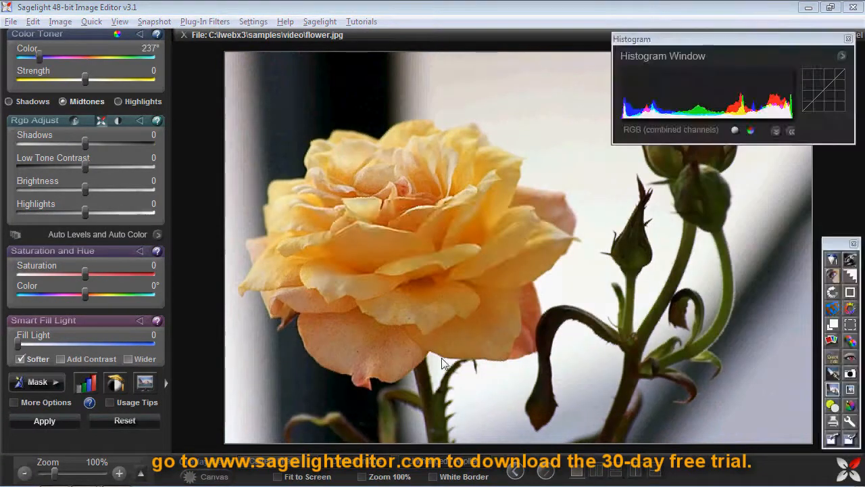
# Step: Set the flower photo's Saturation to 21, apply it, and preview the image full screen
pyautogui.moveTo(85, 269); pyautogui.dragTo(100, 260)
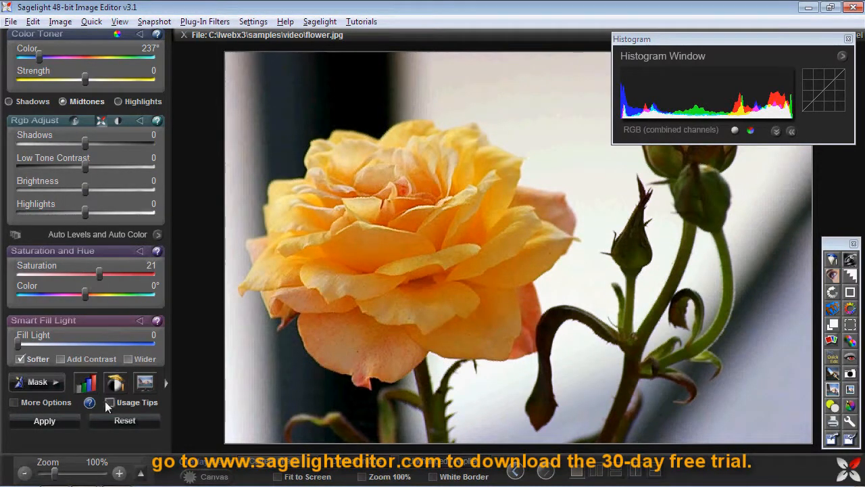
pyautogui.click(65, 422)
pyautogui.click(832, 389)
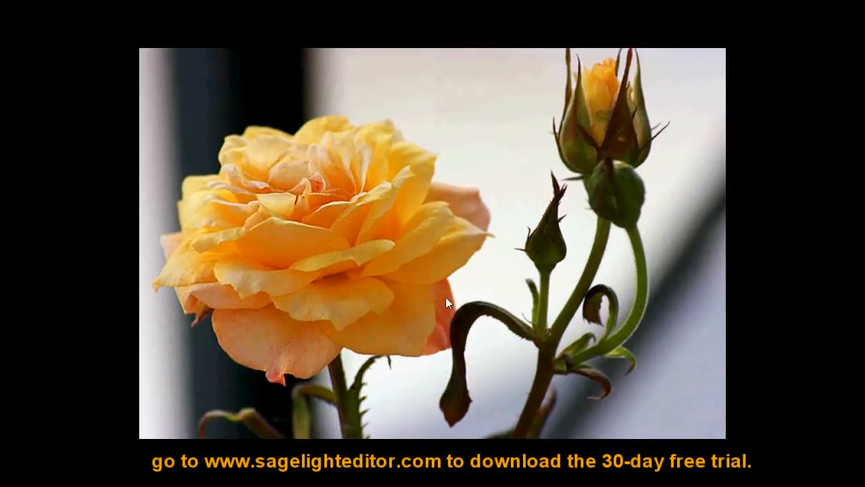
pyautogui.click(442, 295)
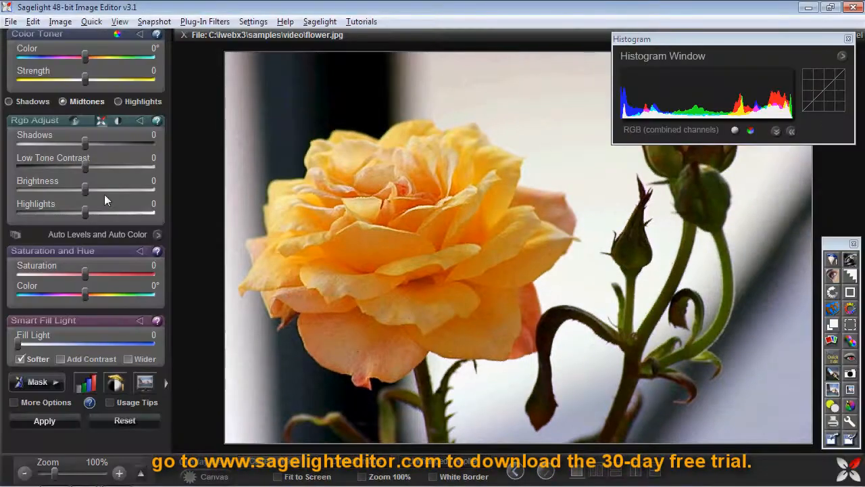
# Step: Open girl.jpg from the samples video folder without saving the flower photo
pyautogui.click(10, 21)
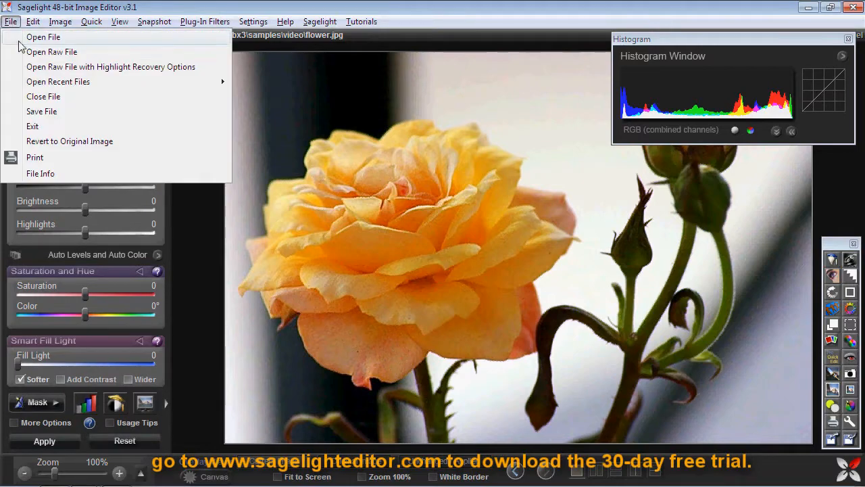
pyautogui.click(21, 40)
pyautogui.click(481, 284)
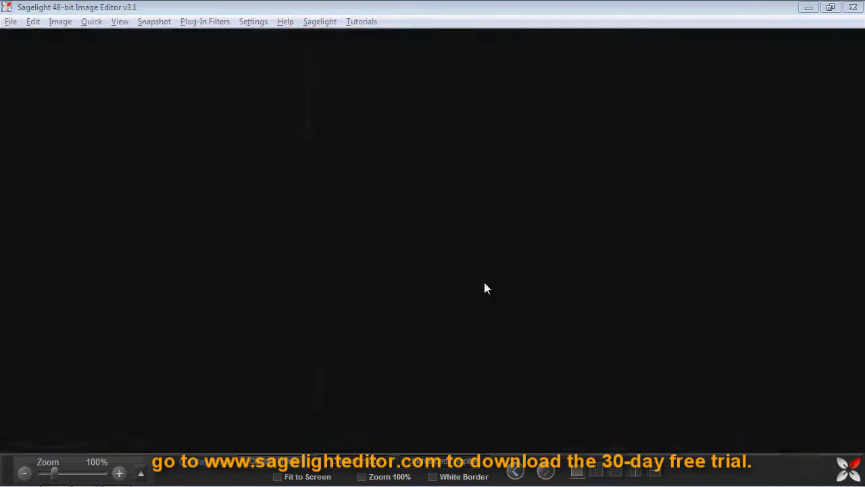
pyautogui.click(476, 126)
pyautogui.doubleClick(477, 125)
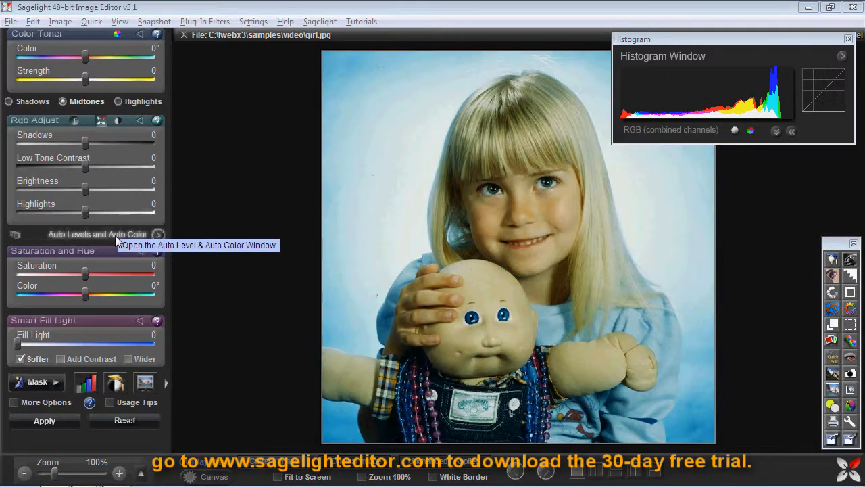
# Step: Apply Auto-Color with Harsh (.5%) clipping to the girl photo after comparing the preview with the original
pyautogui.click(115, 236)
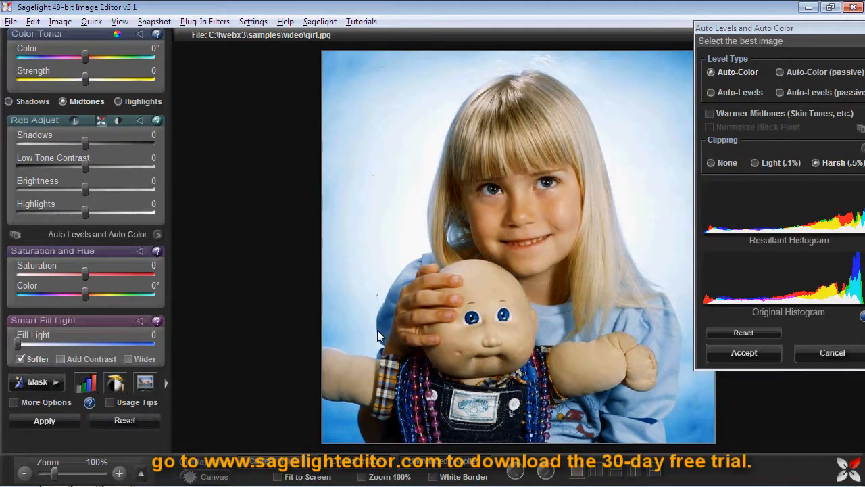
pyautogui.click(438, 462)
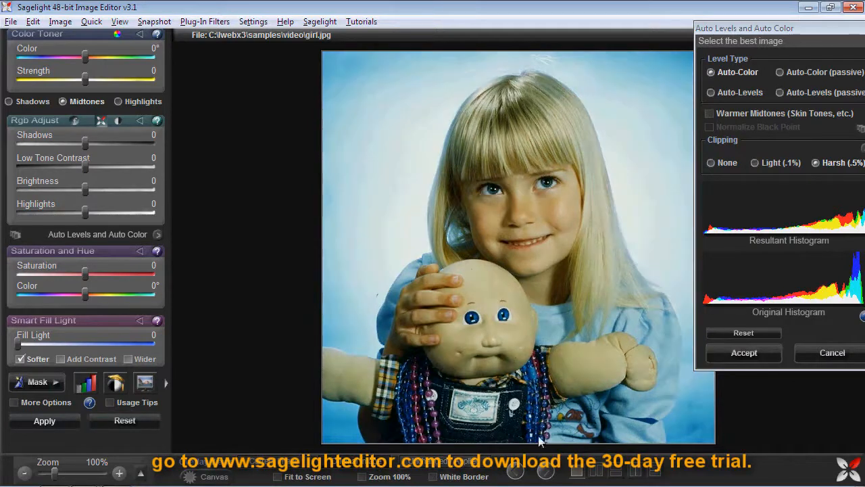
pyautogui.click(455, 459)
pyautogui.click(456, 460)
pyautogui.click(456, 460)
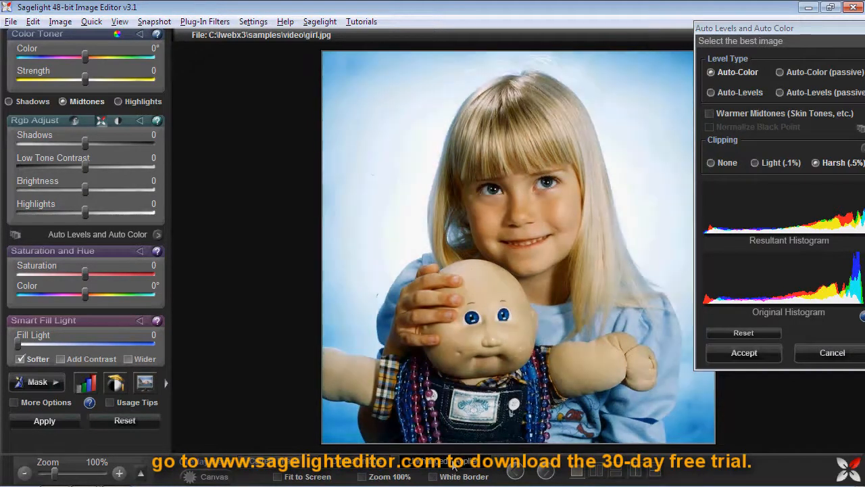
pyautogui.click(736, 354)
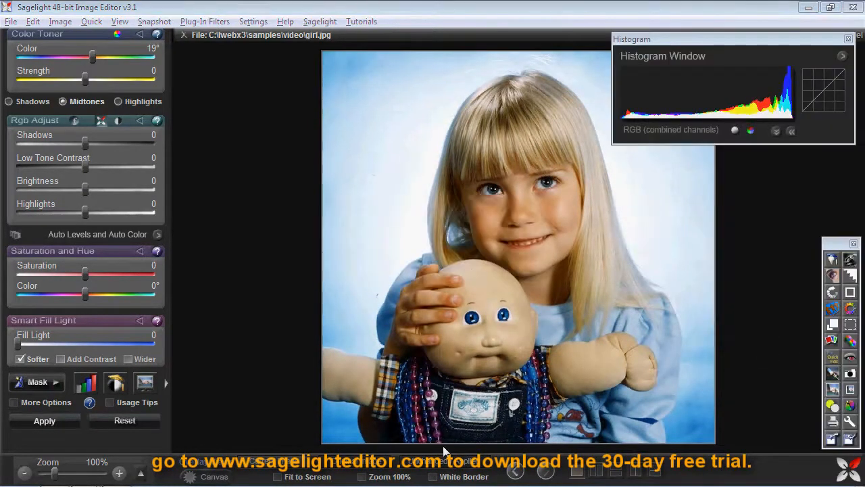
# Step: Set the girl photo's Saturation to 21 and midtone Color Toner Strength to -6, and apply the adjustments
pyautogui.click(344, 463)
pyautogui.click(344, 464)
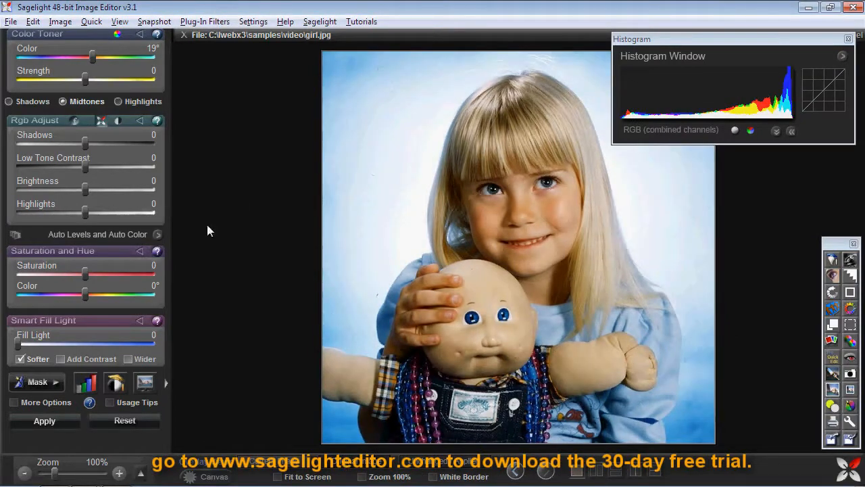
pyautogui.moveTo(89, 272); pyautogui.dragTo(101, 272)
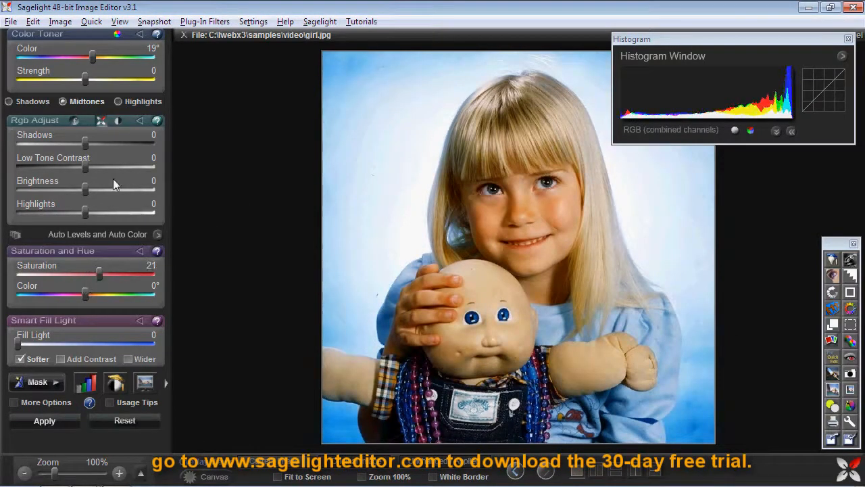
pyautogui.scroll(1, 97, 99)
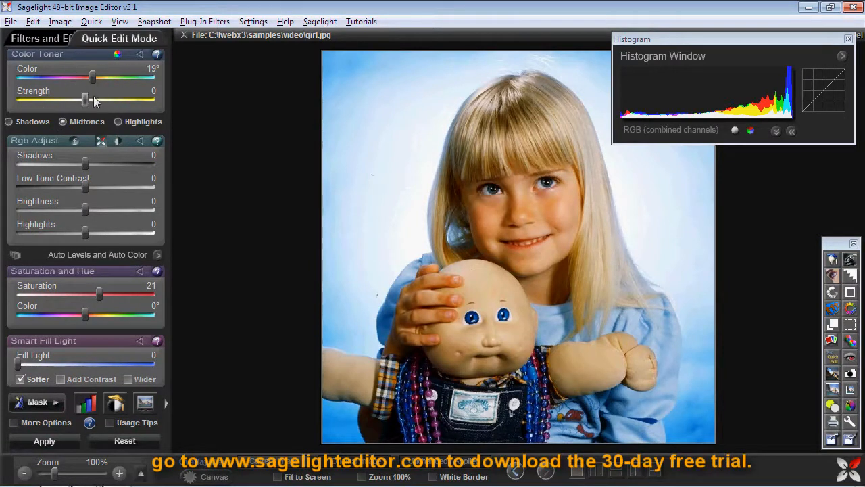
pyautogui.moveTo(86, 99)
pyautogui.mouseDown()
pyautogui.moveTo(64, 99)
pyautogui.moveTo(93, 99)
pyautogui.moveTo(81, 99)
pyautogui.mouseUp()
pyautogui.scroll(-1, 92, 408)
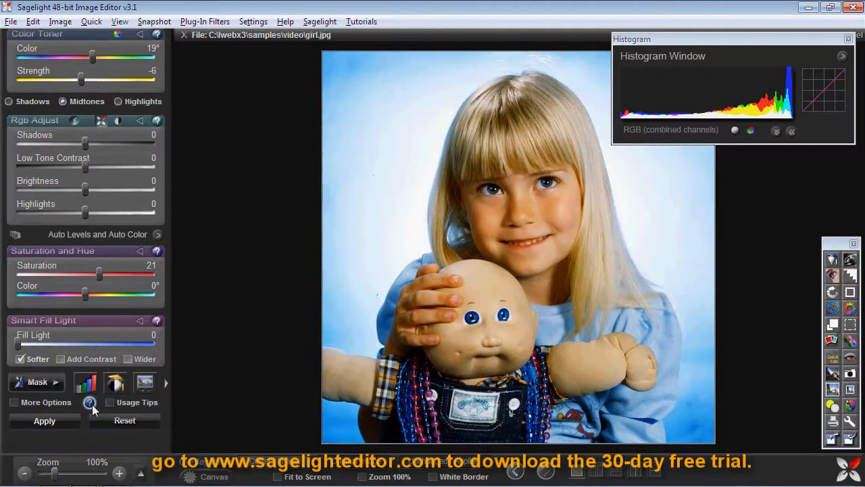
pyautogui.click(52, 421)
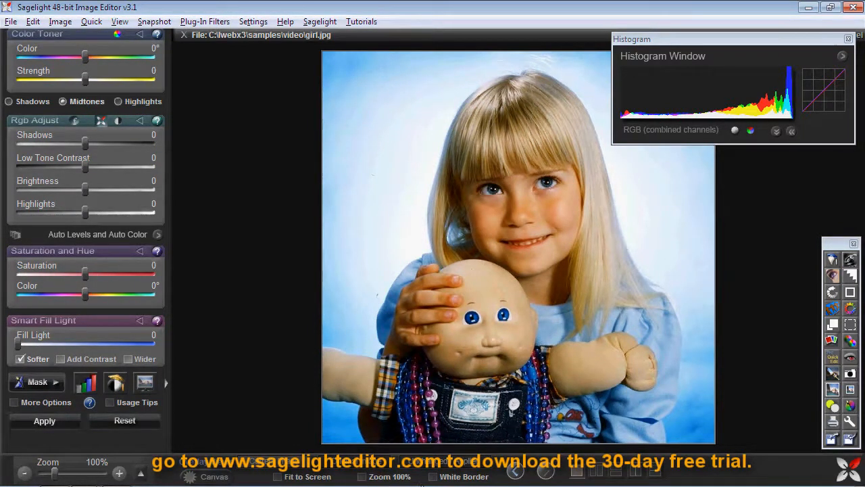
# Step: Undo the girl photo's corrections, try Saturation 48 on the original image, and reset the adjustments
pyautogui.click(515, 471)
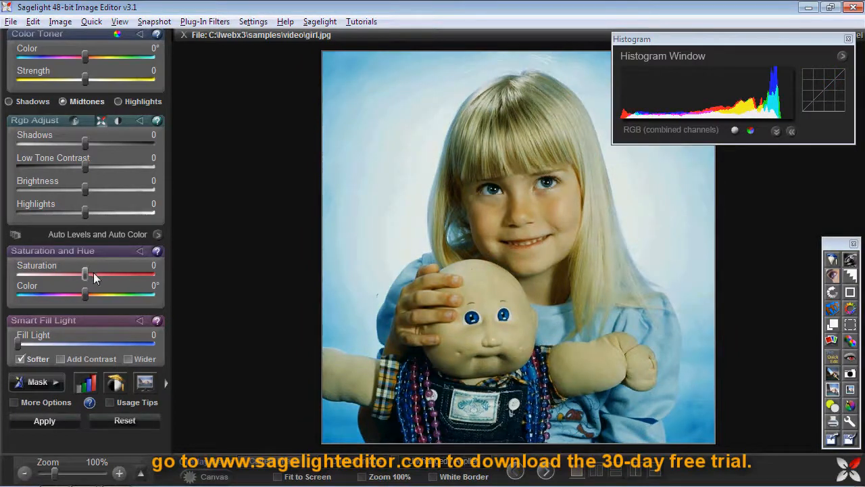
pyautogui.moveTo(98, 273); pyautogui.dragTo(118, 270)
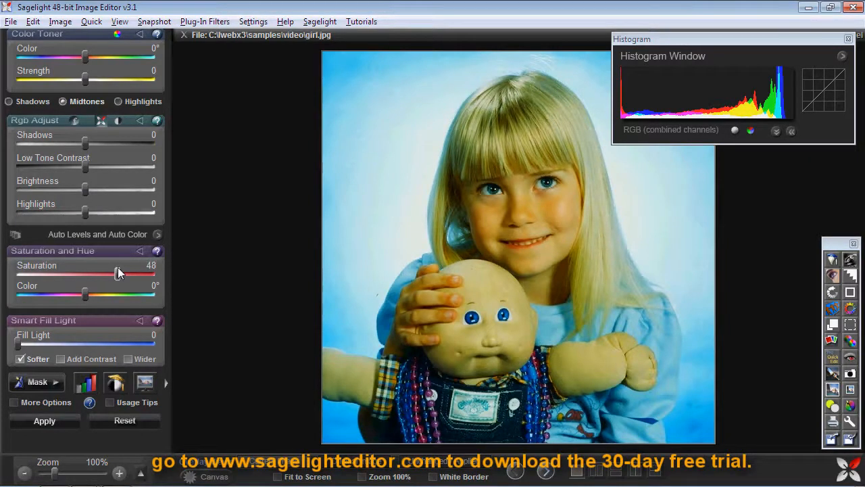
pyautogui.click(124, 418)
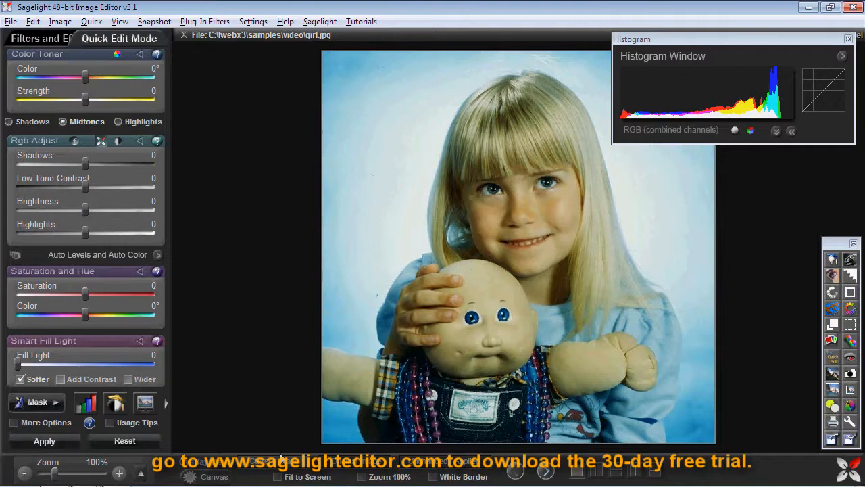
pyautogui.click(11, 20)
pyautogui.click(28, 35)
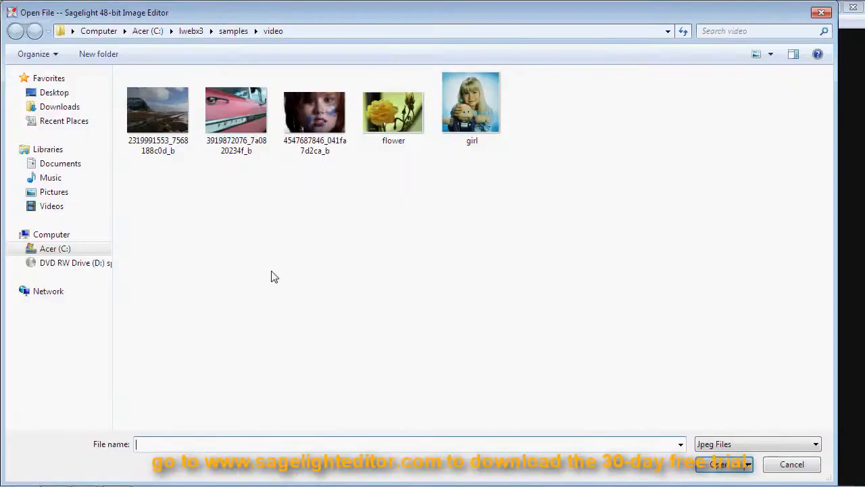
pyautogui.doubleClick(247, 114)
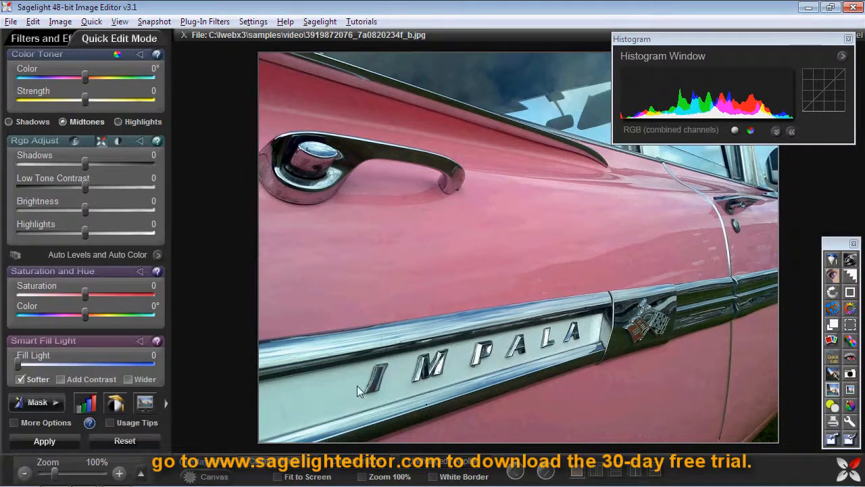
# Step: Apply Auto-Color with Harsh (.5%) clipping to the car photo, and apply midtone Color Toner settings of Color 176° and Strength -51
pyautogui.click(101, 256)
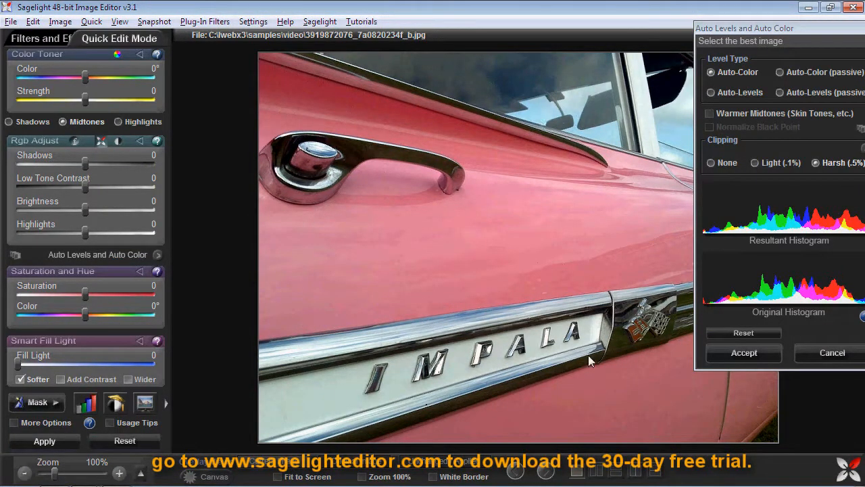
pyautogui.click(756, 353)
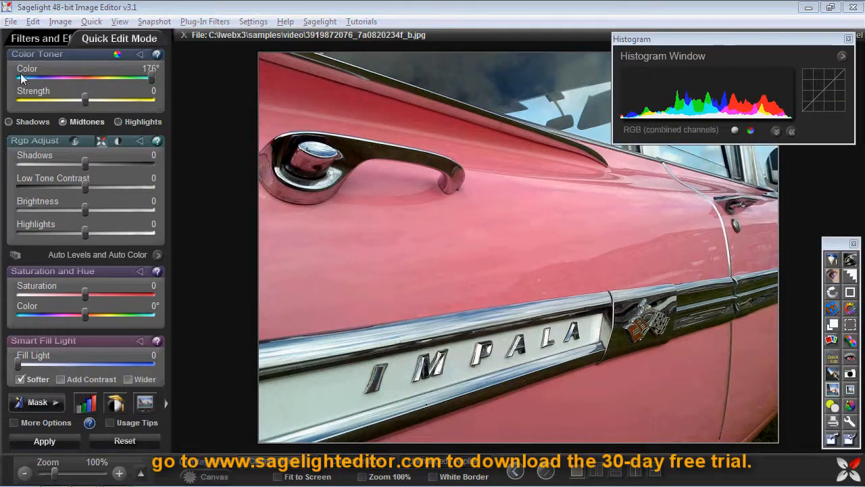
pyautogui.moveTo(84, 100); pyautogui.dragTo(51, 100)
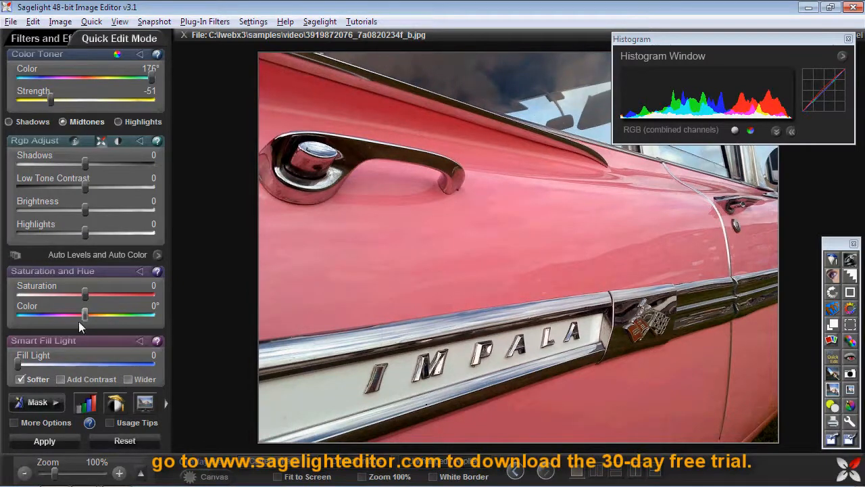
pyautogui.click(43, 422)
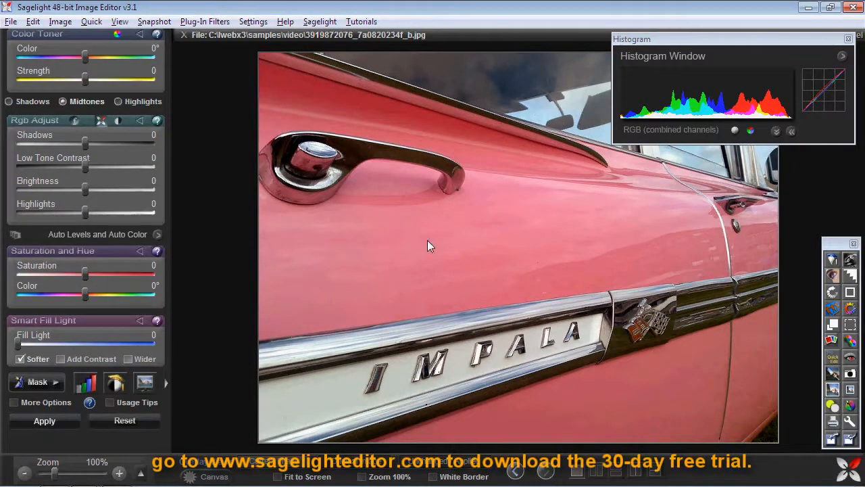
# Step: Mask the car's pink paint by sampling it with the Color Picker and setting Range to 39
pyautogui.doubleClick(489, 229)
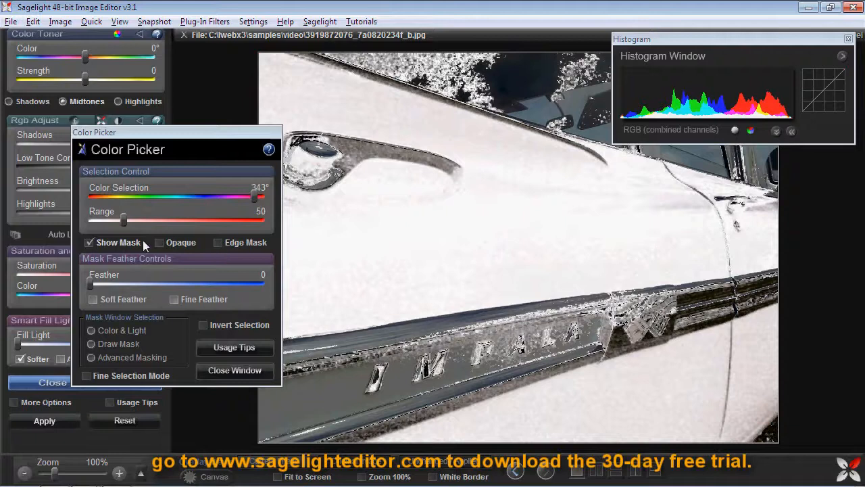
pyautogui.moveTo(124, 219)
pyautogui.mouseDown()
pyautogui.moveTo(106, 219)
pyautogui.moveTo(116, 219)
pyautogui.mouseUp()
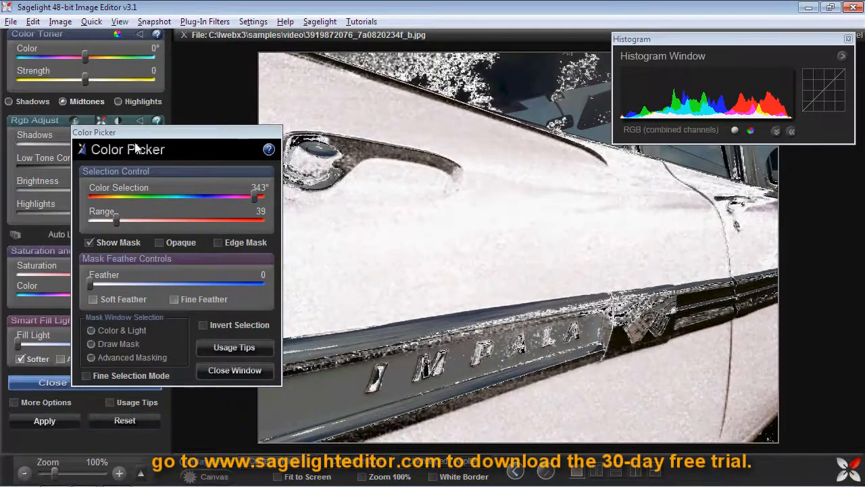
pyautogui.moveTo(131, 155); pyautogui.dragTo(253, 143)
# Step: Switch the RGB Adjust mode, apply Shadows -56, Brightness -20, Saturation 11 and hue Color 1° to the masked paint, and close the mask
pyautogui.moveTo(85, 190); pyautogui.dragTo(29, 192)
pyautogui.moveTo(84, 213); pyautogui.dragTo(68, 214)
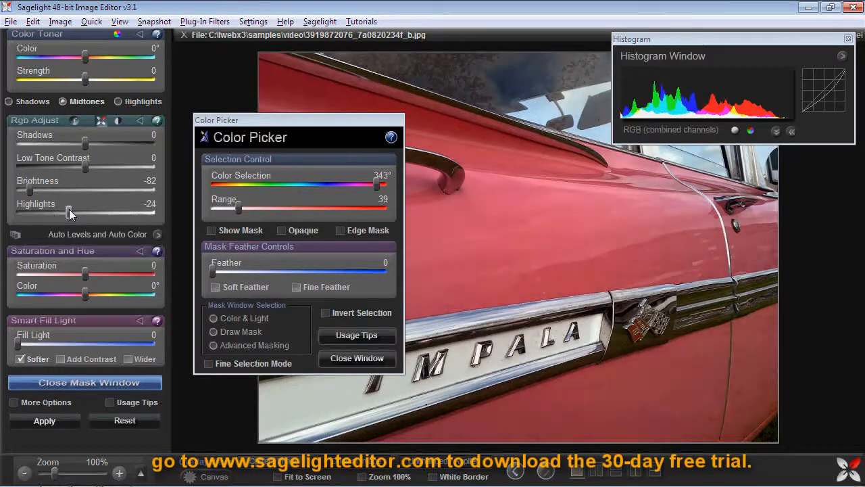
pyautogui.click(76, 120)
pyautogui.moveTo(86, 144); pyautogui.dragTo(48, 146)
pyautogui.moveTo(85, 272); pyautogui.dragTo(94, 269)
pyautogui.moveTo(86, 192); pyautogui.dragTo(72, 192)
pyautogui.moveTo(98, 269); pyautogui.dragTo(86, 293)
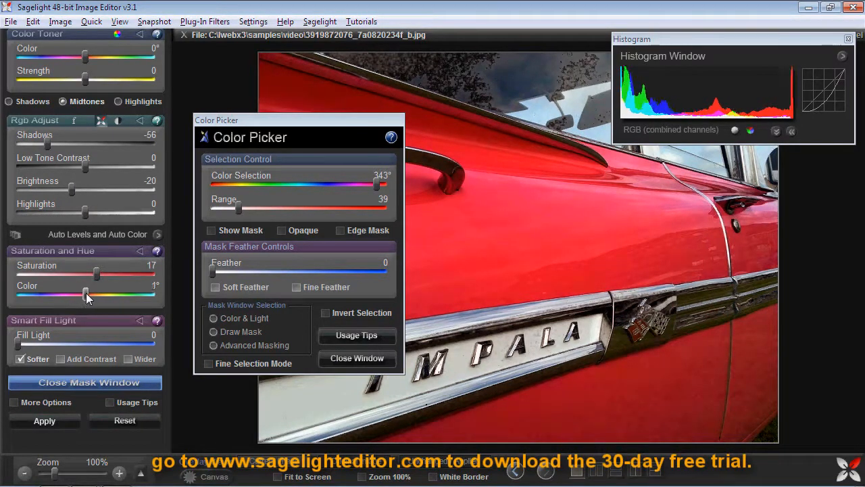
pyautogui.moveTo(88, 278); pyautogui.dragTo(94, 278)
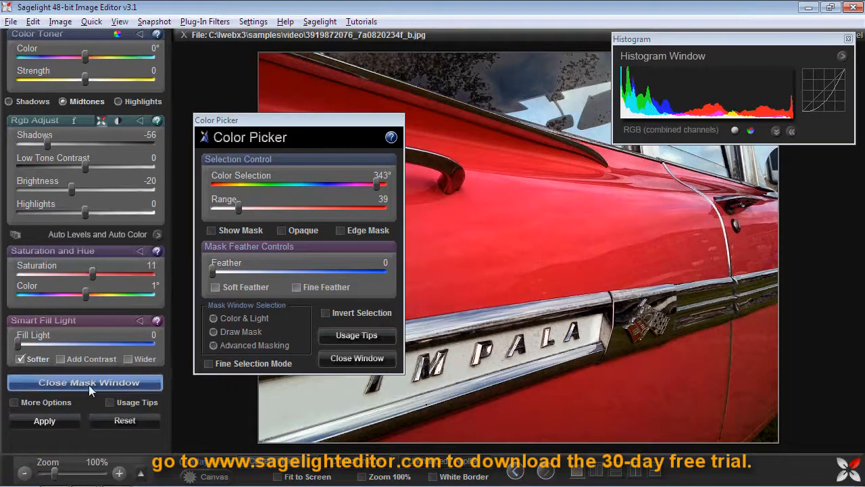
pyautogui.click(58, 417)
pyautogui.click(356, 359)
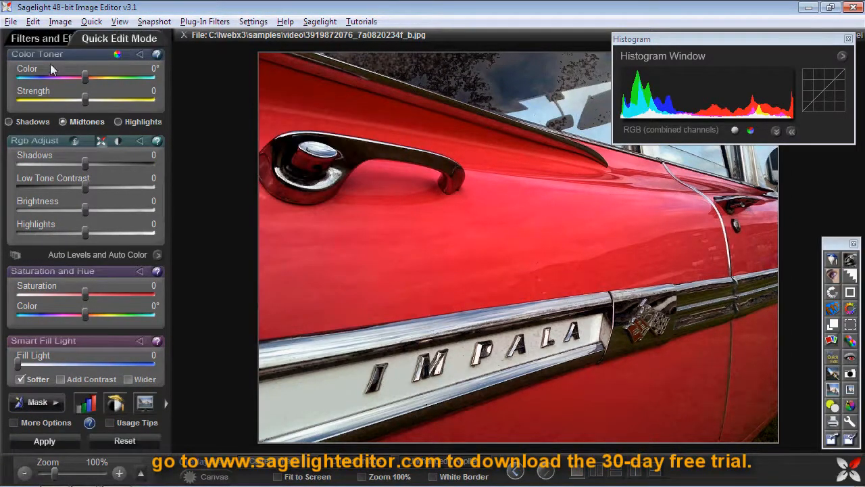
# Step: Restore the noisy window glass above the car door with the Undo Brush and accept the result
pyautogui.click(33, 22)
pyautogui.click(46, 81)
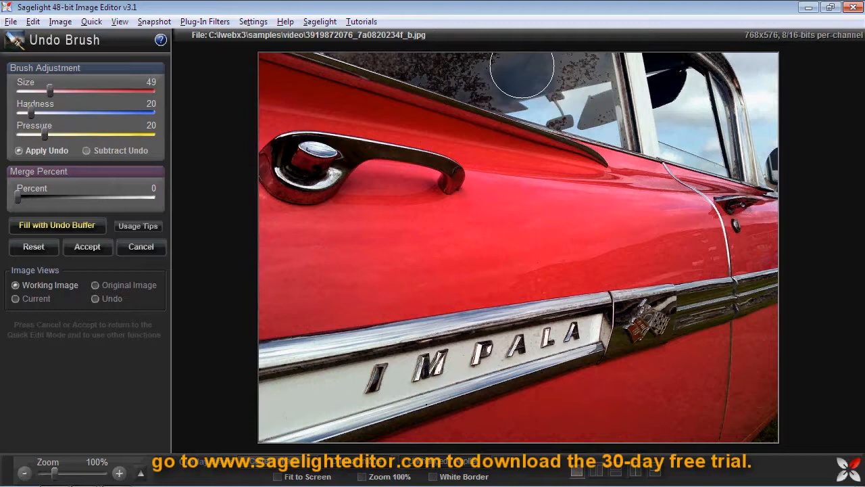
pyautogui.moveTo(522, 74)
pyautogui.mouseDown()
pyautogui.moveTo(546, 80)
pyautogui.moveTo(411, 62)
pyautogui.moveTo(577, 80)
pyautogui.moveTo(415, 54)
pyautogui.moveTo(669, 81)
pyautogui.moveTo(595, 82)
pyautogui.moveTo(629, 100)
pyautogui.moveTo(340, 52)
pyautogui.moveTo(467, 70)
pyautogui.moveTo(326, 33)
pyautogui.moveTo(416, 65)
pyautogui.moveTo(611, 101)
pyautogui.mouseUp()
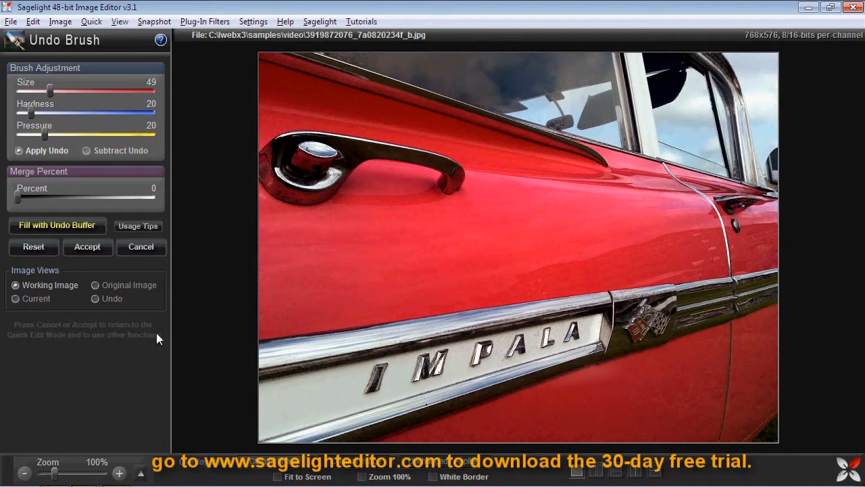
pyautogui.click(102, 246)
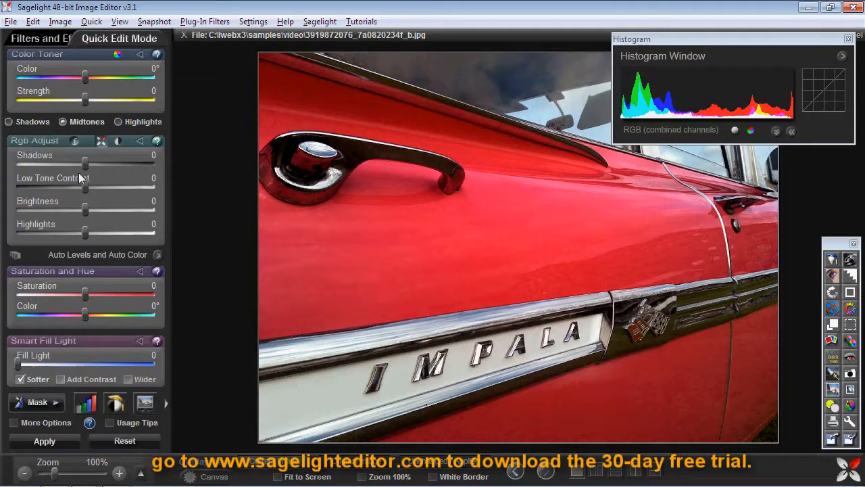
# Step: Reset the trial Shadows change, set Saturation to -17 for the whole car photo and apply it
pyautogui.moveTo(84, 162)
pyautogui.mouseDown()
pyautogui.moveTo(57, 163)
pyautogui.moveTo(69, 163)
pyautogui.mouseUp()
pyautogui.click(110, 421)
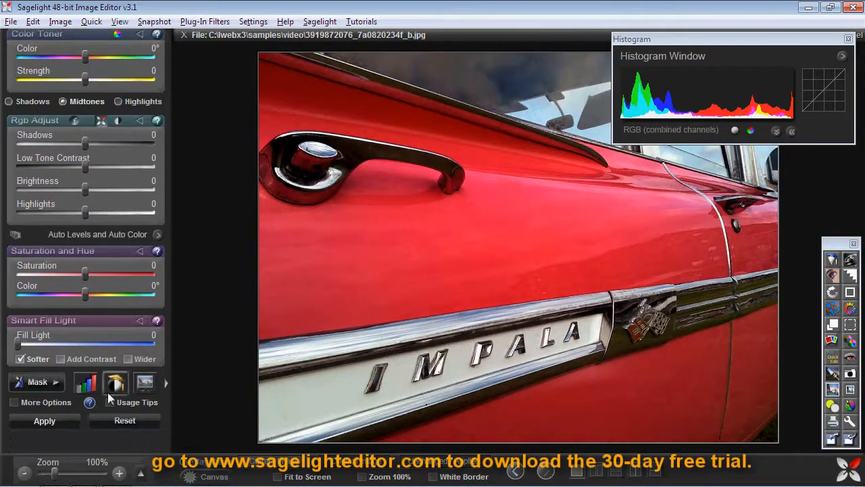
pyautogui.moveTo(85, 274); pyautogui.dragTo(73, 273)
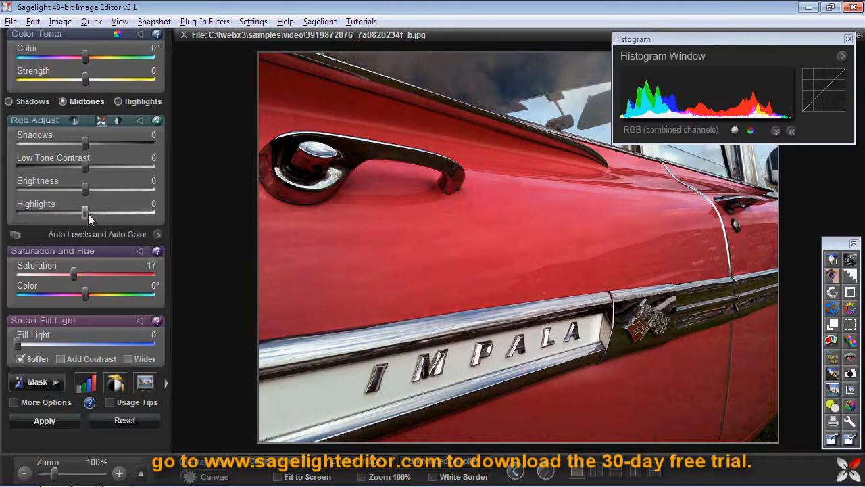
pyautogui.click(63, 416)
# Step: Apply Saturation 32, Brightness -43 and Shadows -12 to the car photo, and compare it side by side with the original
pyautogui.moveTo(84, 272); pyautogui.dragTo(107, 274)
pyautogui.moveTo(85, 192); pyautogui.dragTo(55, 192)
pyautogui.moveTo(85, 144); pyautogui.dragTo(76, 144)
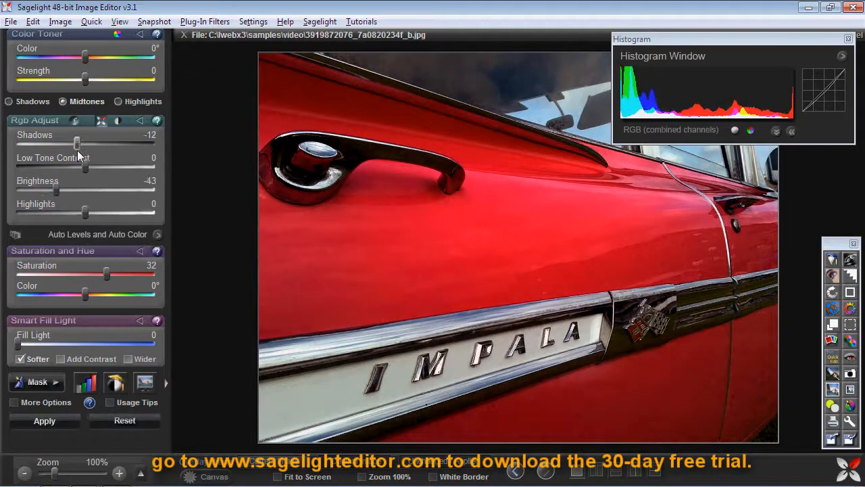
pyautogui.click(45, 421)
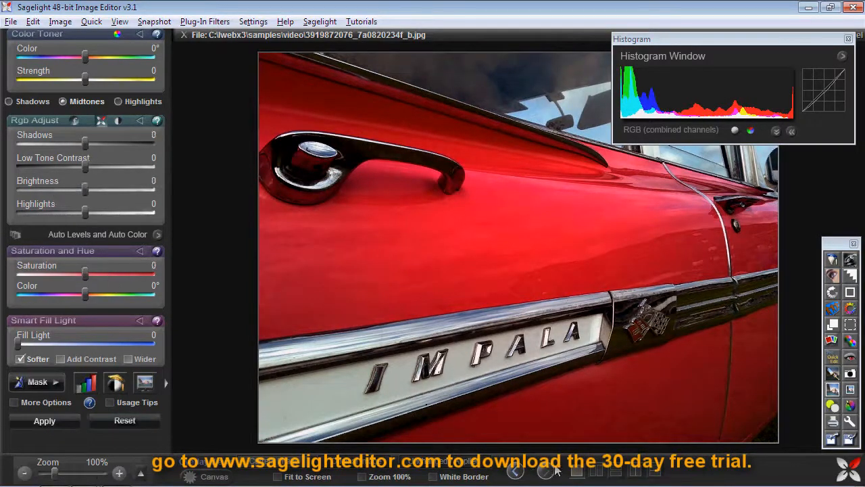
pyautogui.click(596, 471)
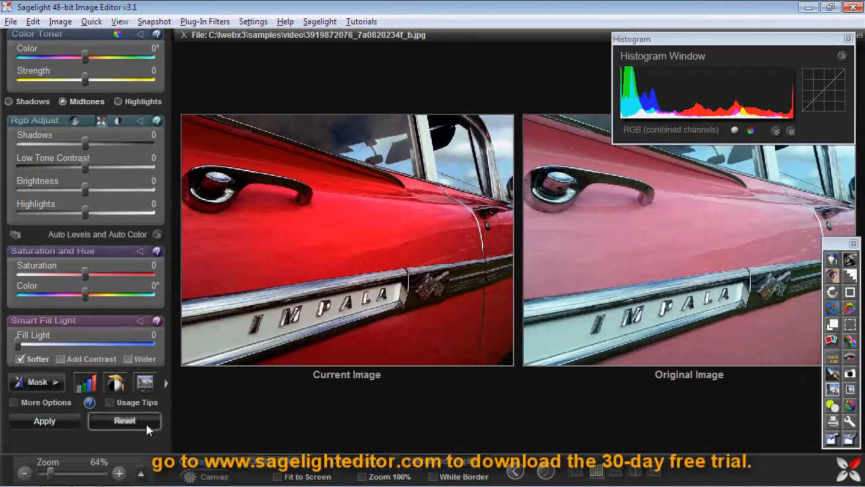
# Step: Apply the Vignette filter with Radius 49 to the car photo and compare it side by side with the original
pyautogui.click(32, 43)
pyautogui.scroll(-1, 68, 154)
pyautogui.scroll(-3, 68, 152)
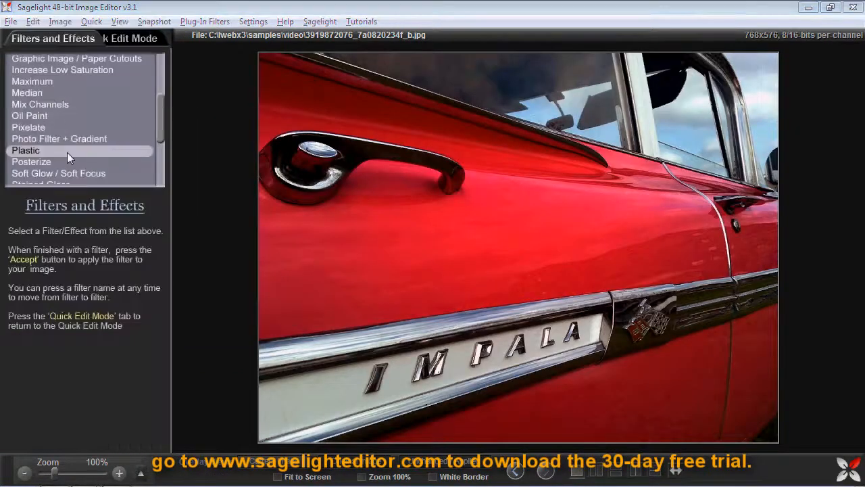
pyautogui.click(73, 152)
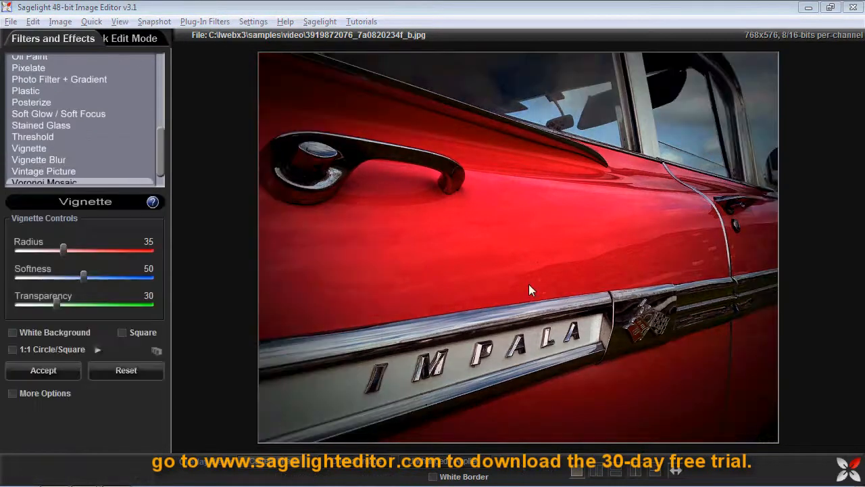
pyautogui.moveTo(63, 249); pyautogui.dragTo(82, 250)
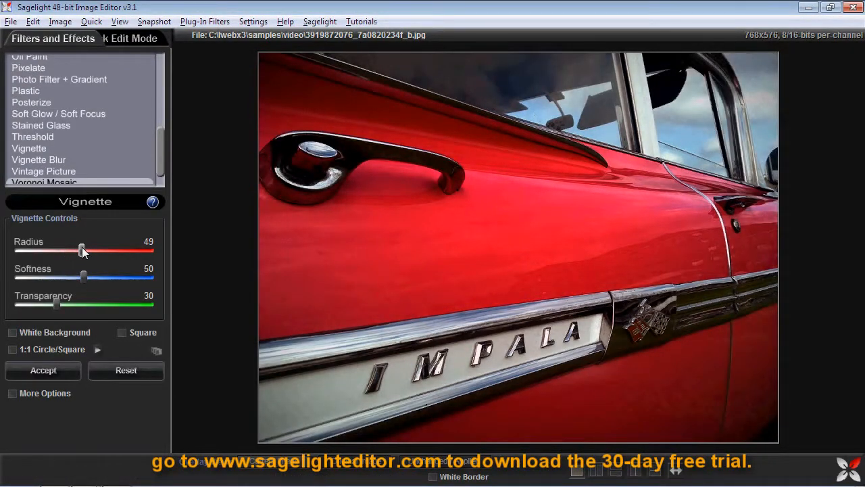
pyautogui.click(49, 371)
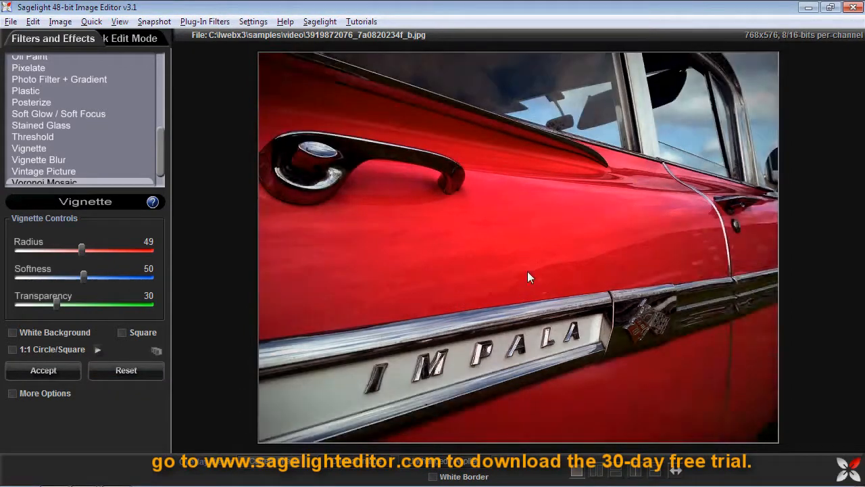
pyautogui.click(43, 370)
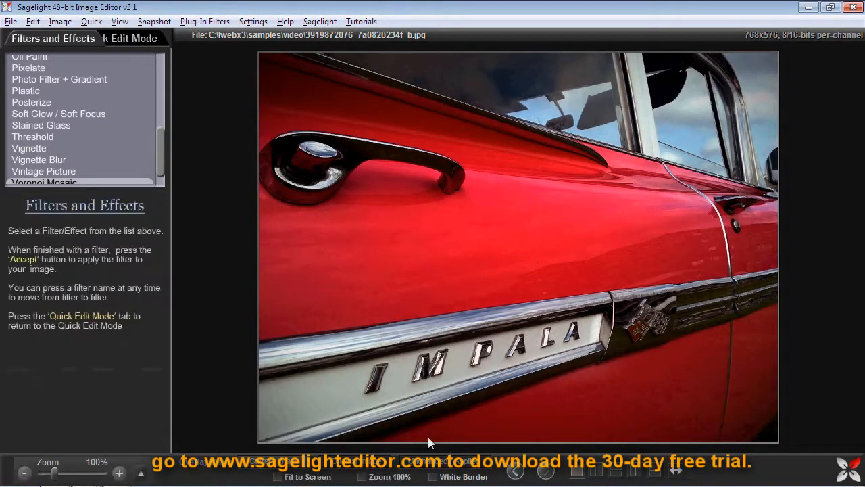
pyautogui.click(595, 470)
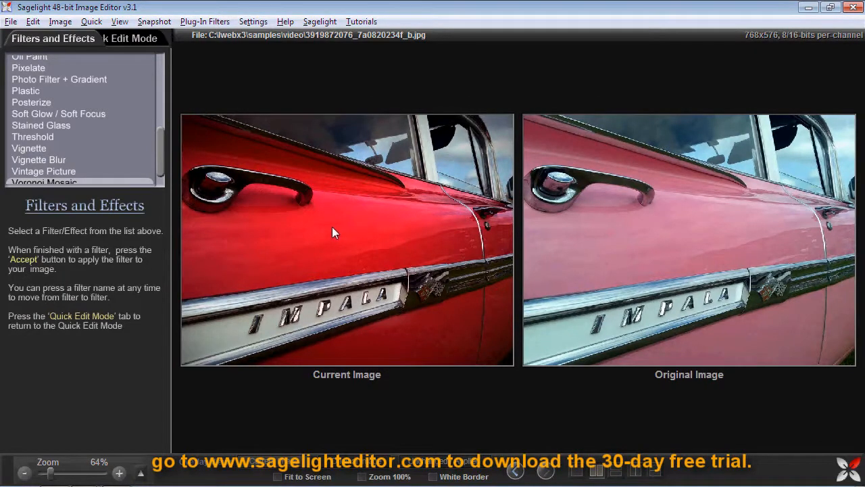
# Step: Return to Quick Edit Mode and mask the center of the red door with the Color Picker in Fine Selection Mode
pyautogui.click(132, 38)
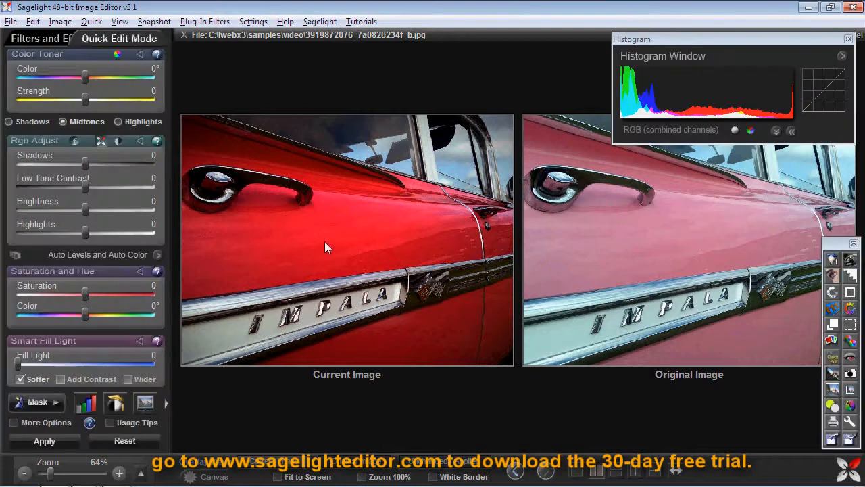
pyautogui.click(324, 244)
pyautogui.moveTo(278, 123); pyautogui.dragTo(553, 145)
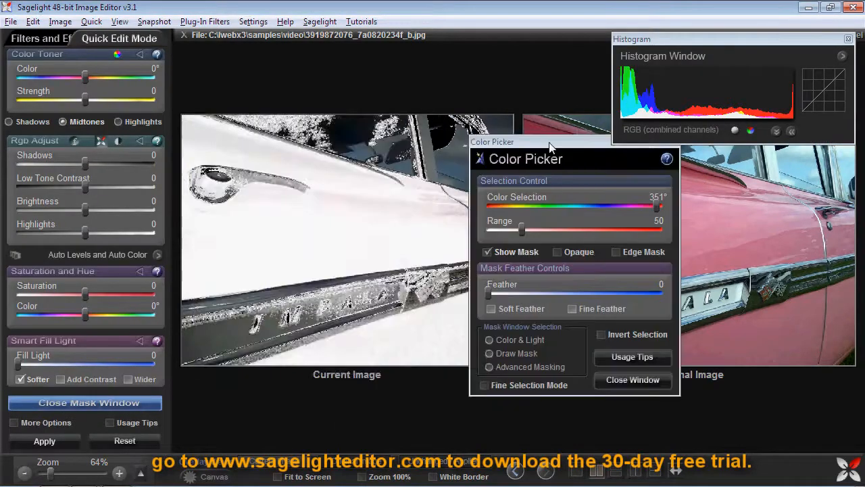
pyautogui.click(517, 386)
pyautogui.moveTo(327, 230)
pyautogui.mouseDown()
pyautogui.moveTo(304, 257)
pyautogui.moveTo(297, 189)
pyautogui.moveTo(346, 187)
pyautogui.moveTo(422, 286)
pyautogui.moveTo(234, 162)
pyautogui.moveTo(278, 218)
pyautogui.moveTo(354, 249)
pyautogui.moveTo(332, 257)
pyautogui.moveTo(224, 238)
pyautogui.moveTo(270, 233)
pyautogui.moveTo(330, 244)
pyautogui.mouseUp()
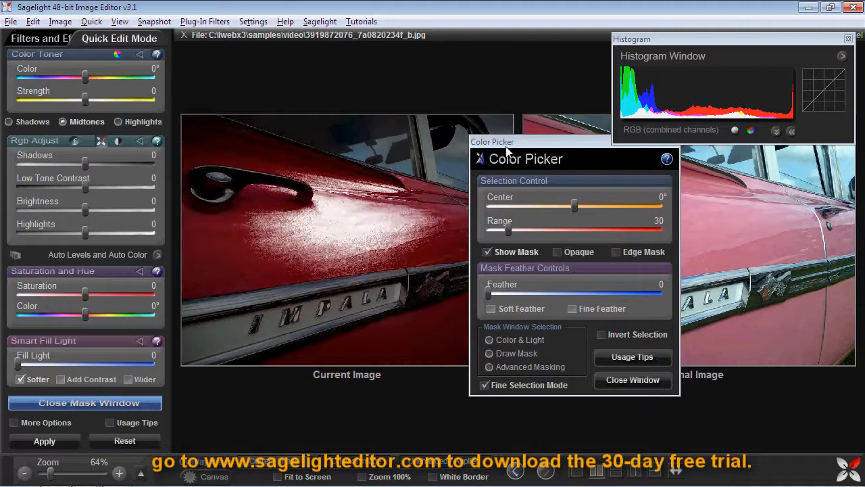
# Step: Recolor the masked door area blue by setting Highlights to 23 and hue Color to 230°
pyautogui.moveTo(507, 150); pyautogui.dragTo(567, 154)
pyautogui.moveTo(95, 228); pyautogui.dragTo(101, 225)
pyautogui.scroll(-1, 95, 336)
pyautogui.moveTo(76, 294); pyautogui.dragTo(37, 294)
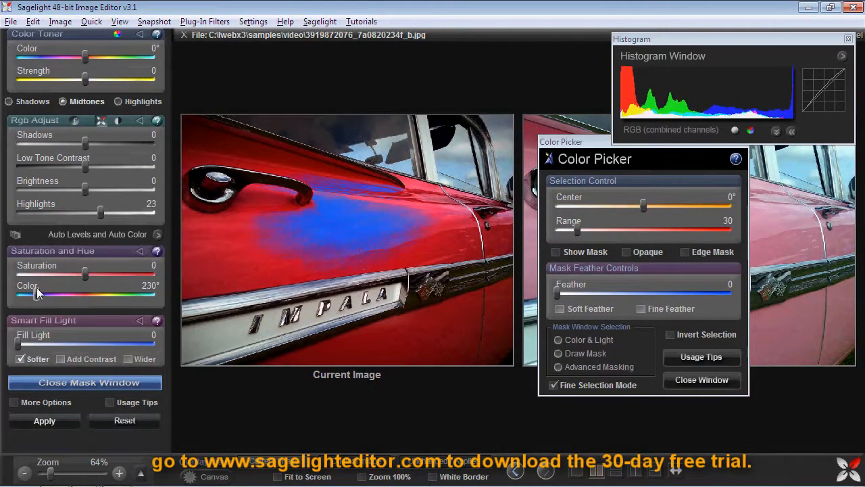
# Step: Extend the fine color selection over the car body by setting Range to 164 and Center to 8°
pyautogui.moveTo(349, 236); pyautogui.dragTo(407, 228)
pyautogui.moveTo(451, 303); pyautogui.dragTo(401, 240)
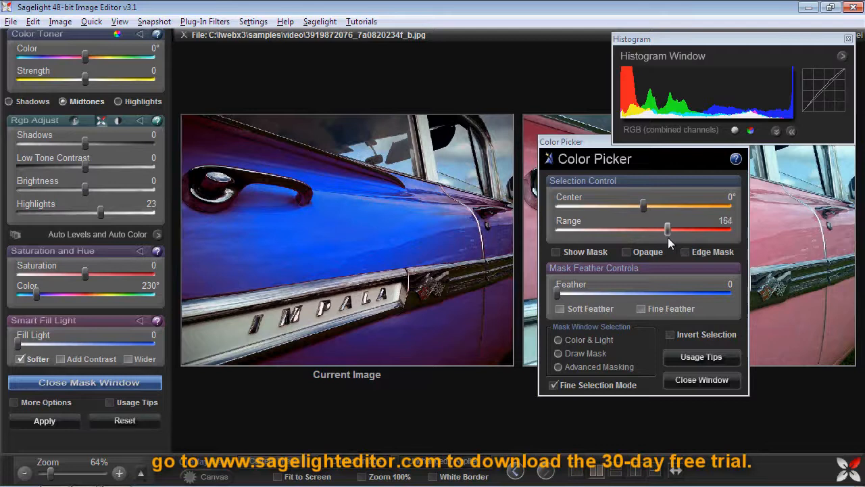
pyautogui.moveTo(643, 204); pyautogui.dragTo(616, 204)
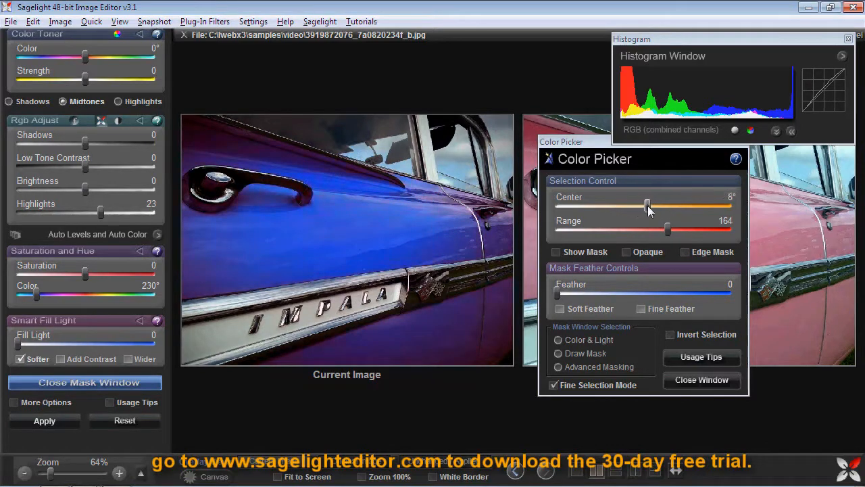
# Step: Set Shadows to -24, Highlights to 4 and Saturation to 23 for the masked blue paint
pyautogui.moveTo(81, 142)
pyautogui.mouseDown()
pyautogui.moveTo(53, 144)
pyautogui.moveTo(70, 145)
pyautogui.mouseUp()
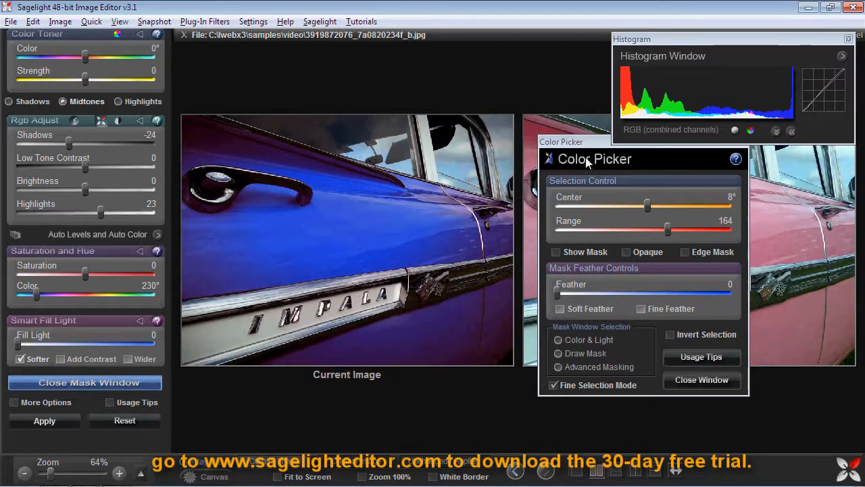
pyautogui.moveTo(586, 143); pyautogui.dragTo(556, 108)
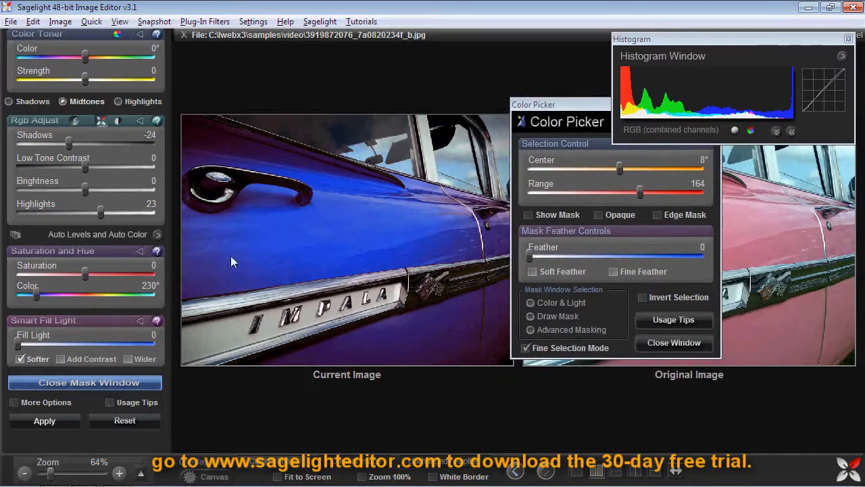
pyautogui.moveTo(100, 213)
pyautogui.mouseDown()
pyautogui.moveTo(80, 214)
pyautogui.moveTo(88, 212)
pyautogui.mouseUp()
pyautogui.moveTo(82, 273); pyautogui.dragTo(100, 263)
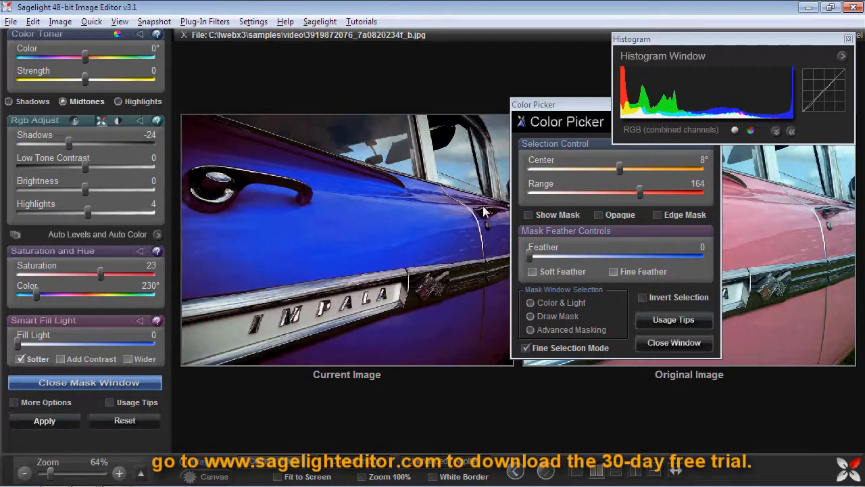
# Step: Turn off Fine Selection Mode, resample the car paint for the mask, and set the hue Color to 228°
pyautogui.moveTo(567, 110); pyautogui.dragTo(649, 199)
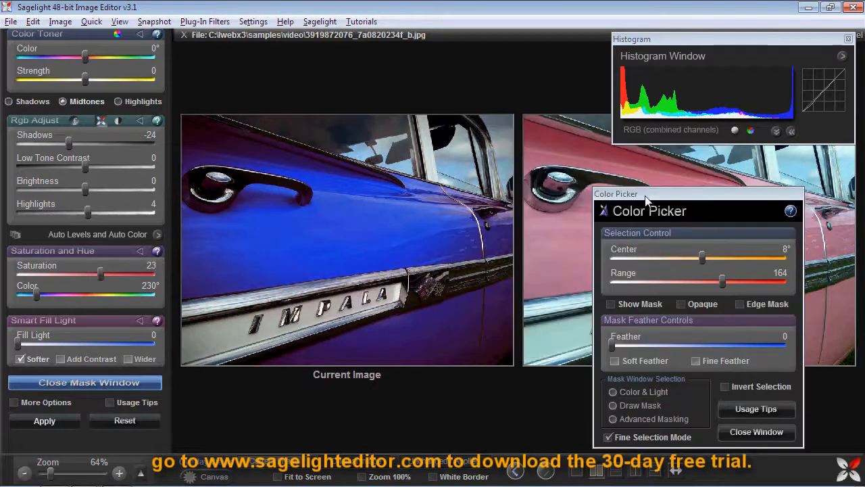
pyautogui.click(621, 435)
pyautogui.click(381, 261)
pyautogui.moveTo(22, 299)
pyautogui.mouseDown()
pyautogui.moveTo(102, 285)
pyautogui.moveTo(38, 292)
pyautogui.mouseUp()
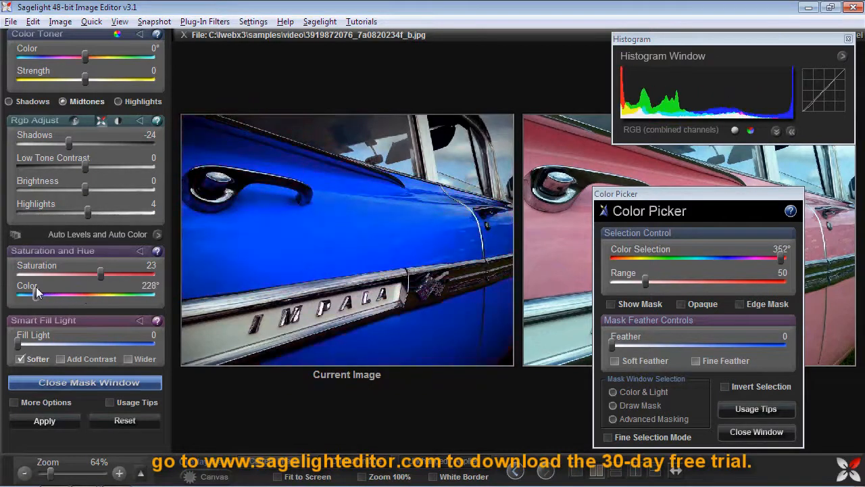
# Step: Set the masked blue paint's Saturation to -19 and hue Color to 237°, apply the recolor, and undo it
pyautogui.moveTo(98, 271); pyautogui.dragTo(72, 271)
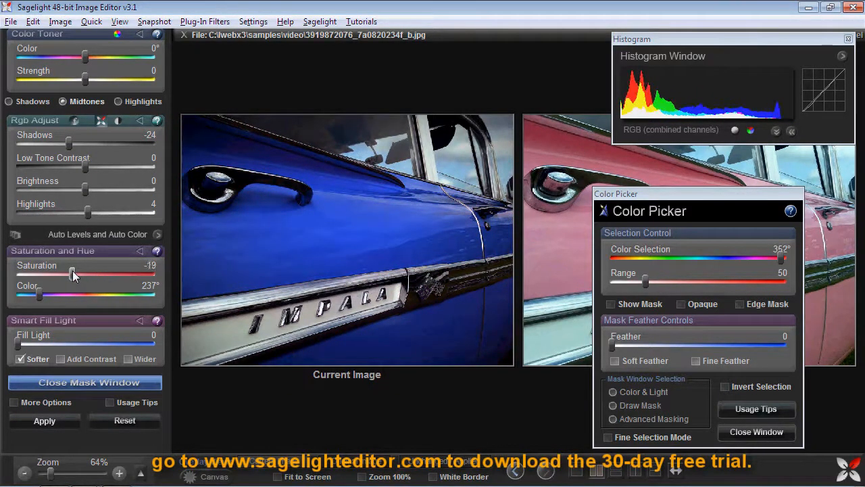
pyautogui.click(54, 420)
pyautogui.click(756, 432)
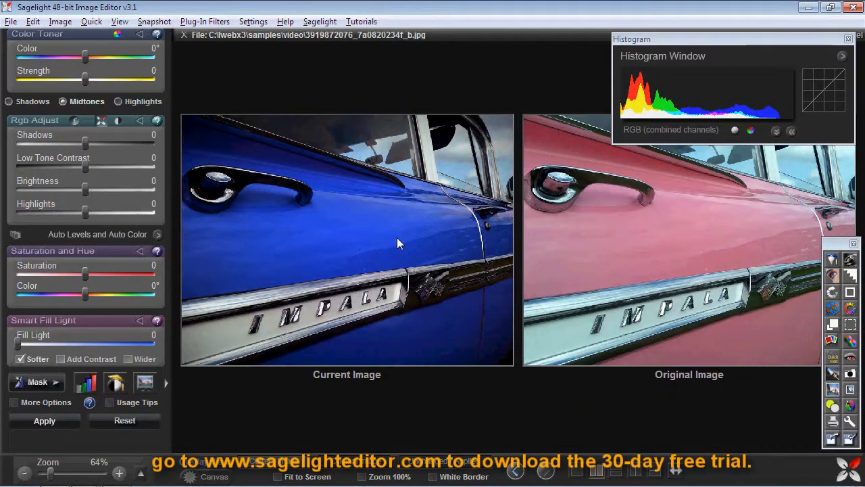
pyautogui.click(519, 474)
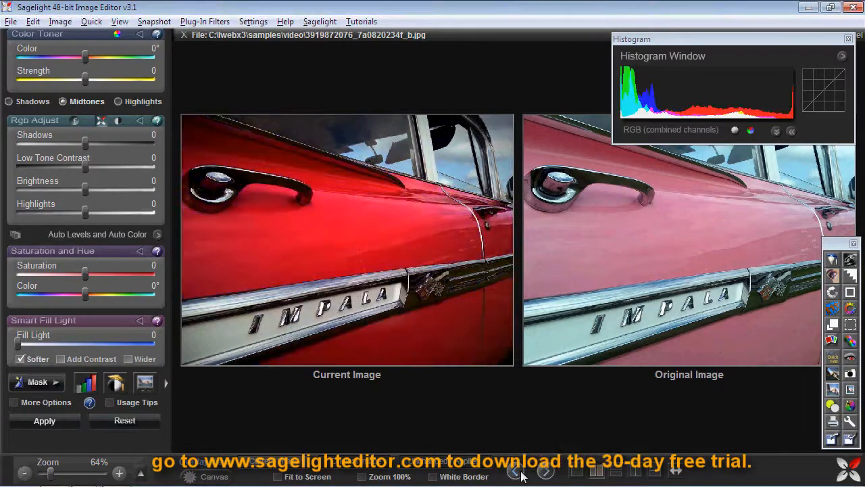
# Step: Compare the red door handle and bodywork close up with the original, and inspect the edited photo alone
pyautogui.moveTo(51, 473); pyautogui.dragTo(62, 474)
pyautogui.moveTo(774, 364); pyautogui.dragTo(716, 348)
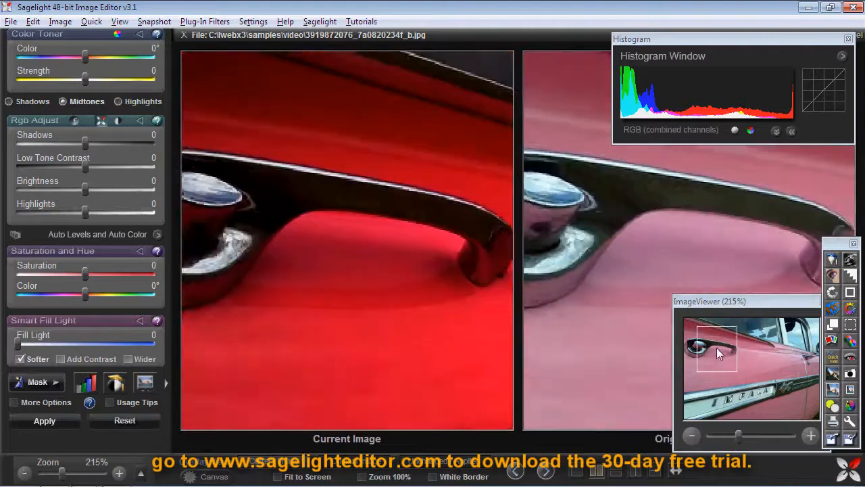
pyautogui.click(578, 472)
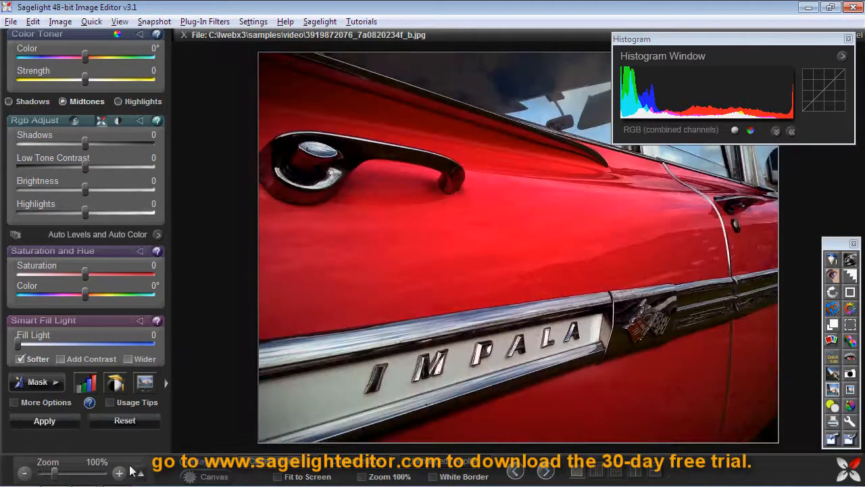
pyautogui.moveTo(54, 473); pyautogui.dragTo(71, 473)
pyautogui.moveTo(737, 341); pyautogui.dragTo(765, 362)
pyautogui.click(576, 473)
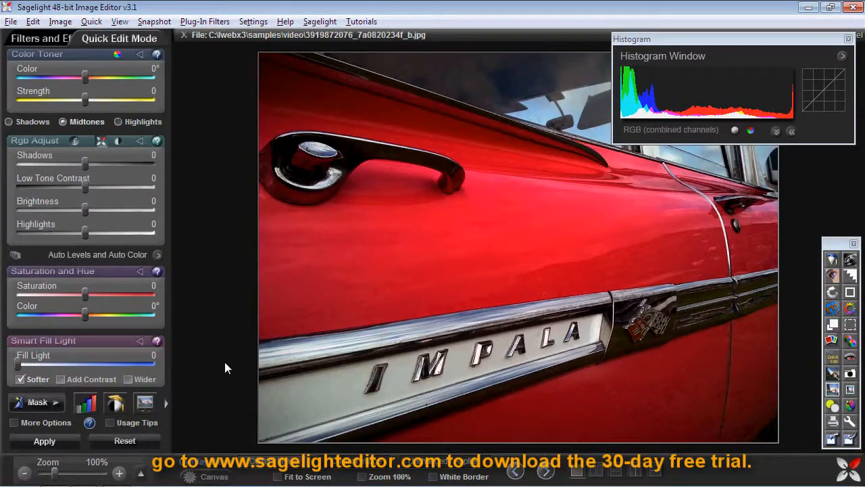
pyautogui.click(11, 21)
pyautogui.click(23, 40)
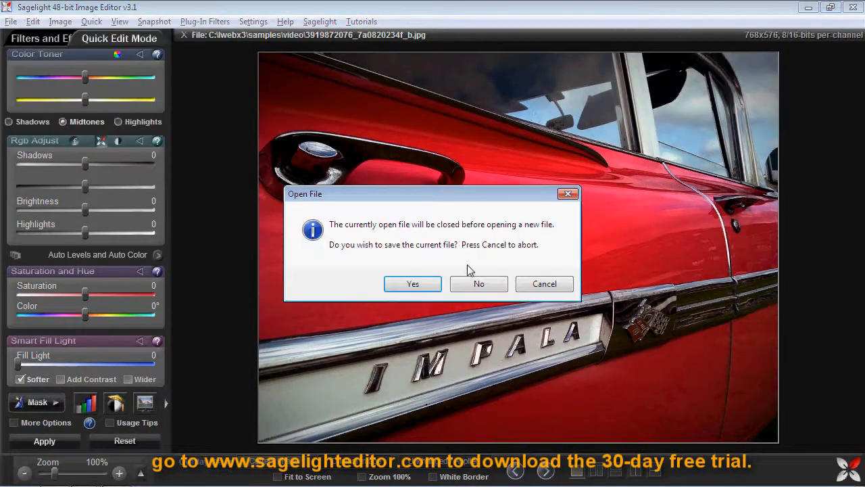
pyautogui.click(470, 286)
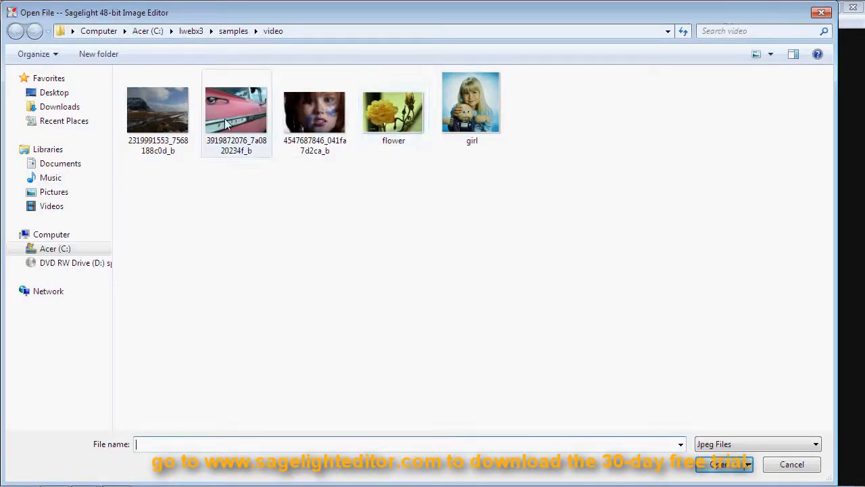
pyautogui.click(376, 117)
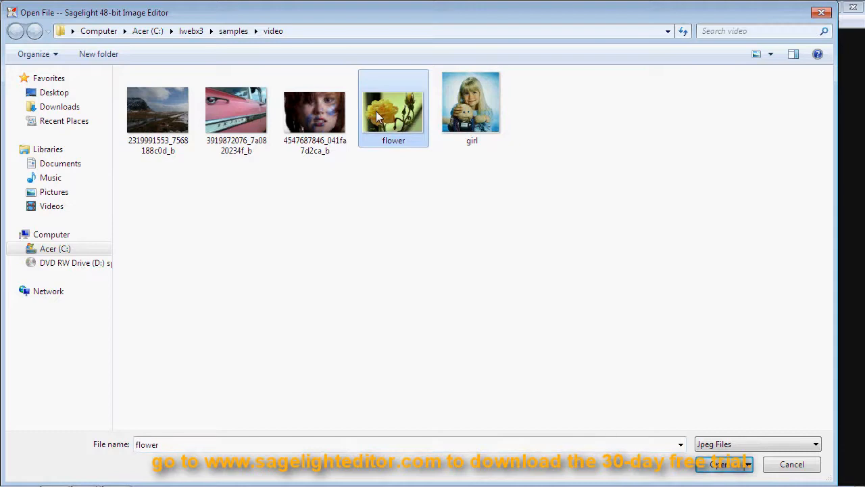
pyautogui.doubleClick(326, 101)
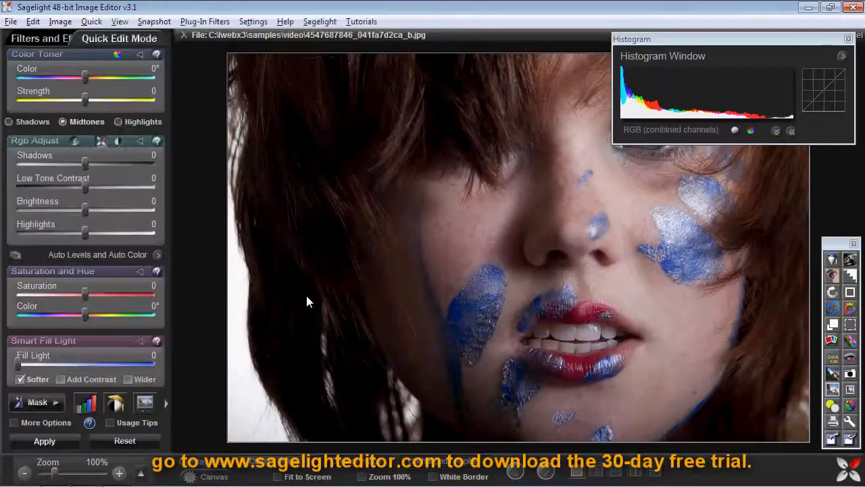
pyautogui.click(849, 40)
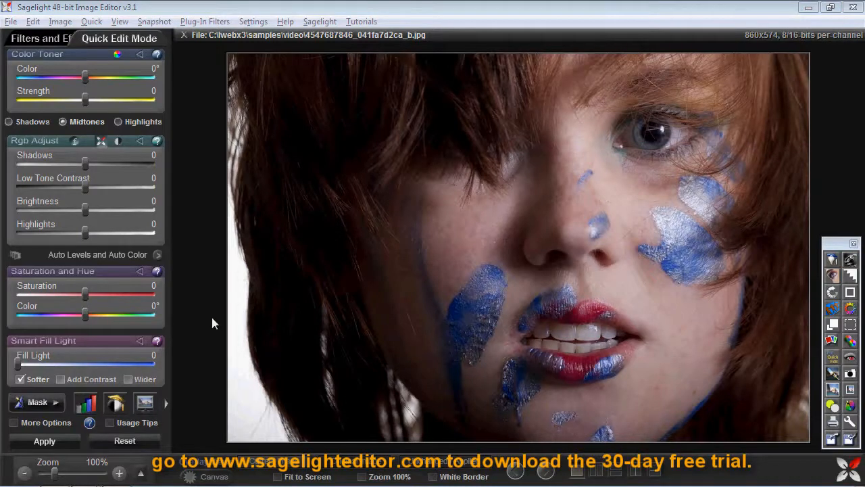
# Step: Correct the portrait with Auto-Color using Harsh (.5%) clipping
pyautogui.click(113, 256)
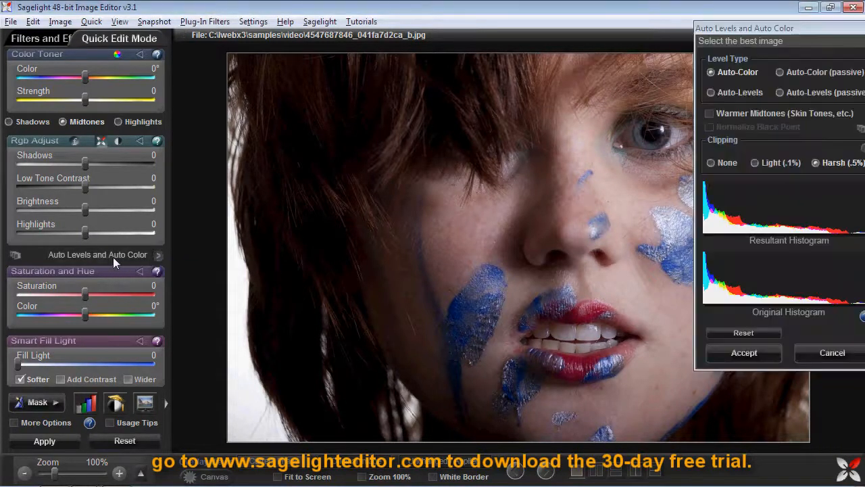
pyautogui.click(743, 353)
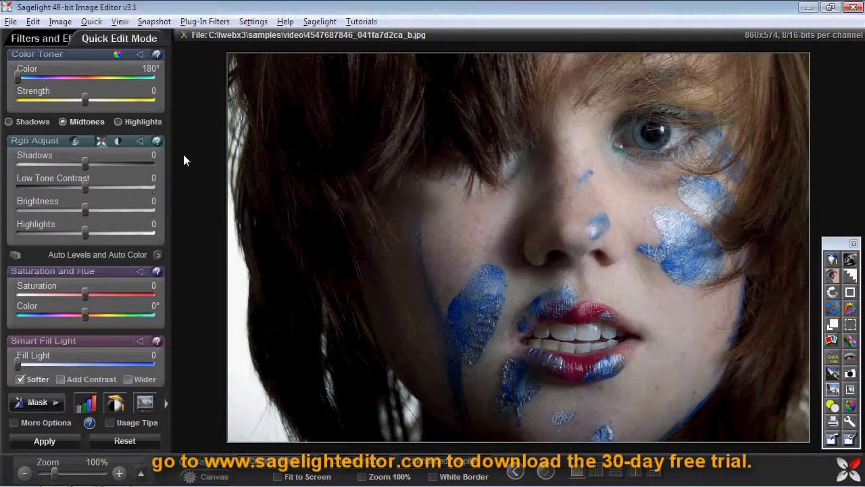
# Step: Tone the portrait's midtones with Color 180° and Strength -20, raise Saturation to 58, and apply the adjustments
pyautogui.moveTo(87, 295); pyautogui.dragTo(117, 295)
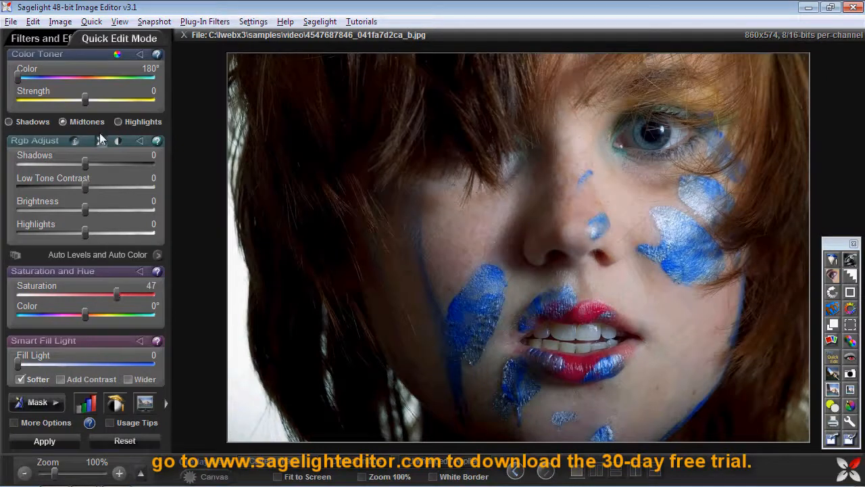
pyautogui.moveTo(86, 100)
pyautogui.mouseDown()
pyautogui.moveTo(98, 101)
pyautogui.moveTo(72, 106)
pyautogui.mouseUp()
pyautogui.moveTo(117, 295); pyautogui.dragTo(125, 296)
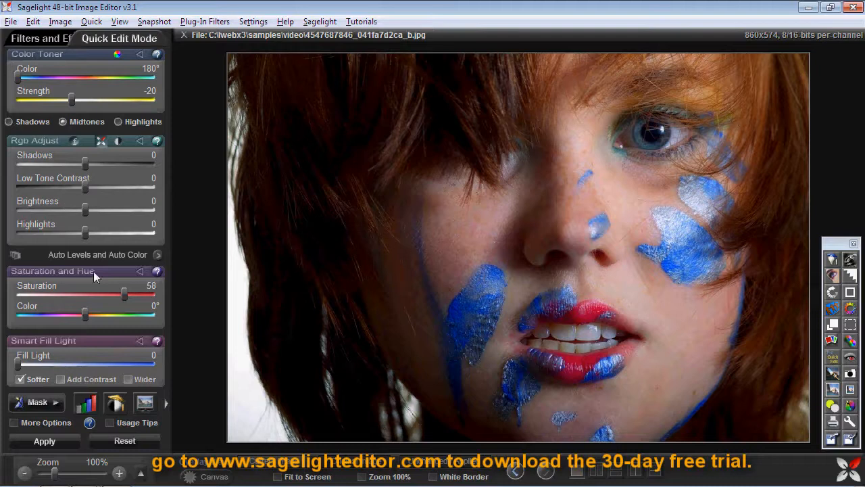
pyautogui.scroll(-1, 93, 271)
pyautogui.click(45, 421)
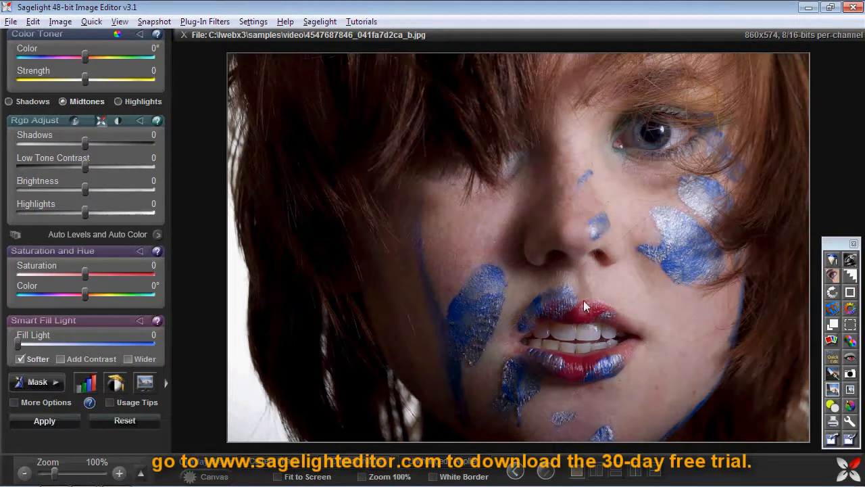
pyautogui.click(360, 461)
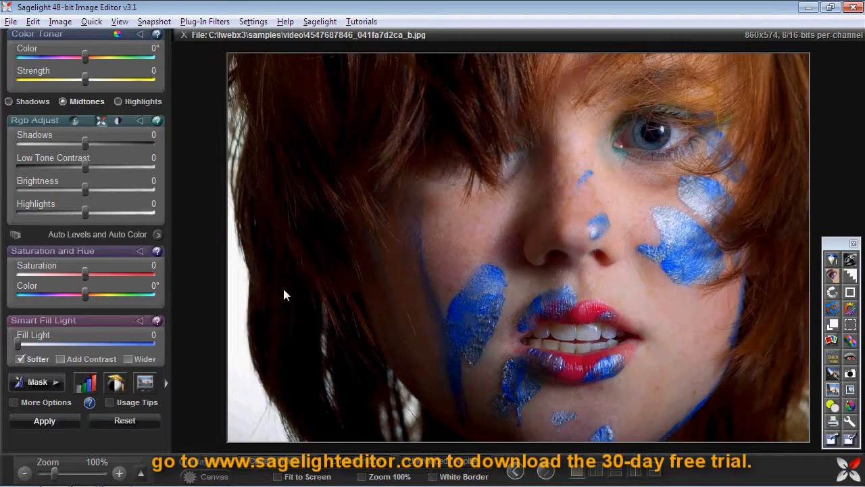
# Step: Apply the Mix Channels filter to the red channel with Red 69% and Green -32%, and return to Quick Edit Mode
pyautogui.scroll(1, 88, 169)
pyautogui.click(38, 35)
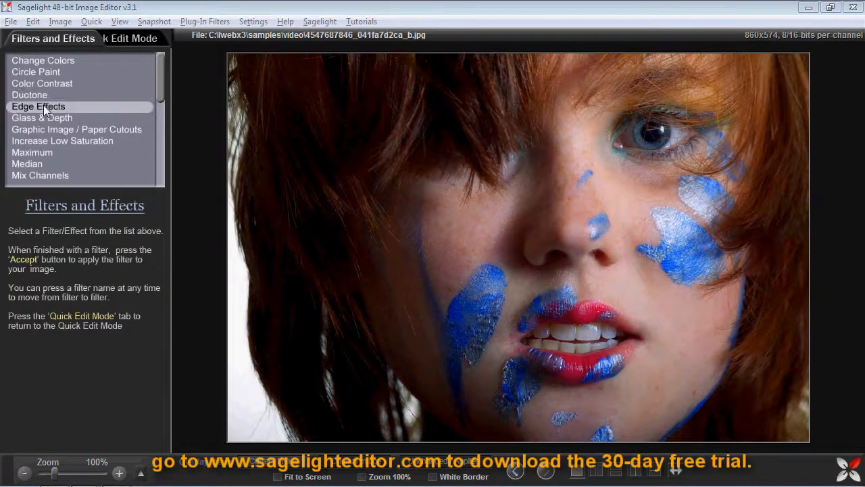
pyautogui.click(54, 175)
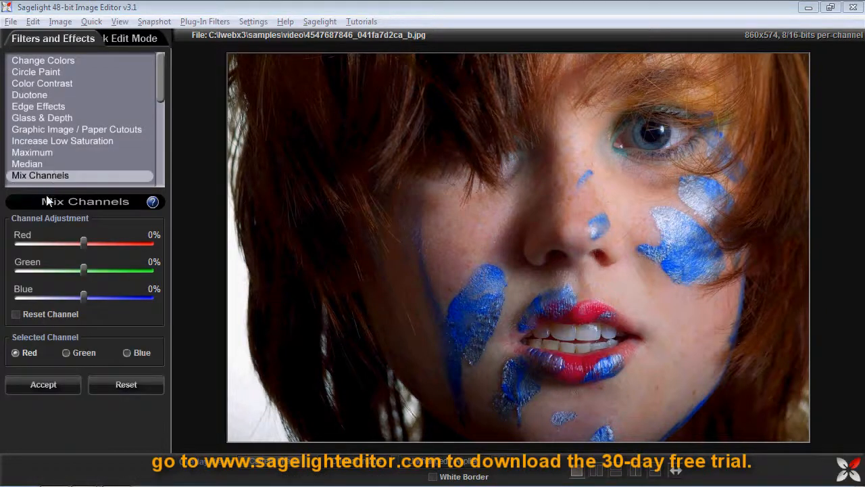
pyautogui.moveTo(83, 242); pyautogui.dragTo(107, 241)
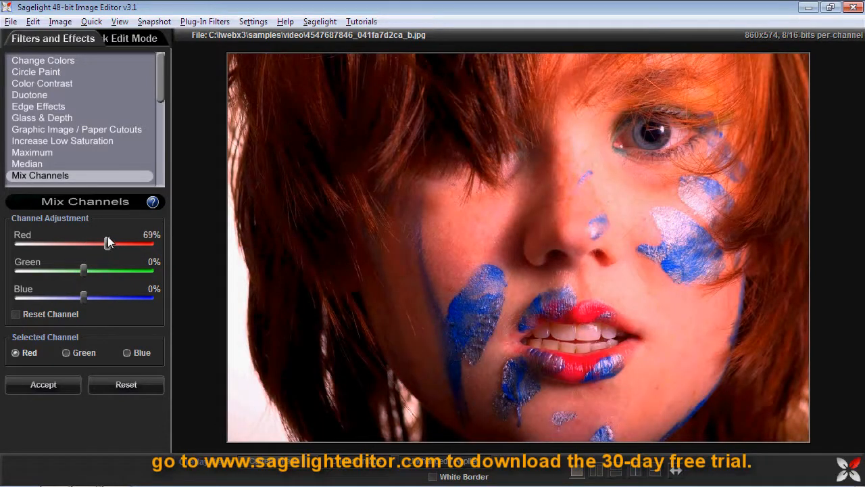
pyautogui.moveTo(83, 270); pyautogui.dragTo(72, 270)
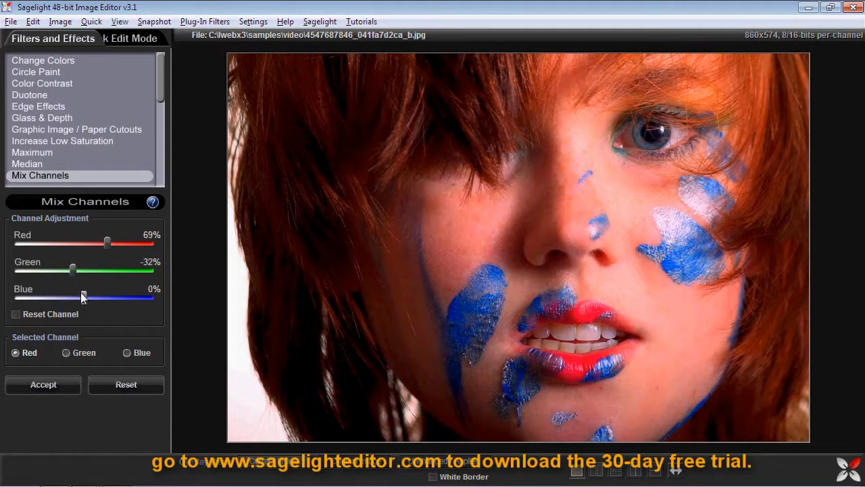
pyautogui.click(61, 387)
pyautogui.click(134, 38)
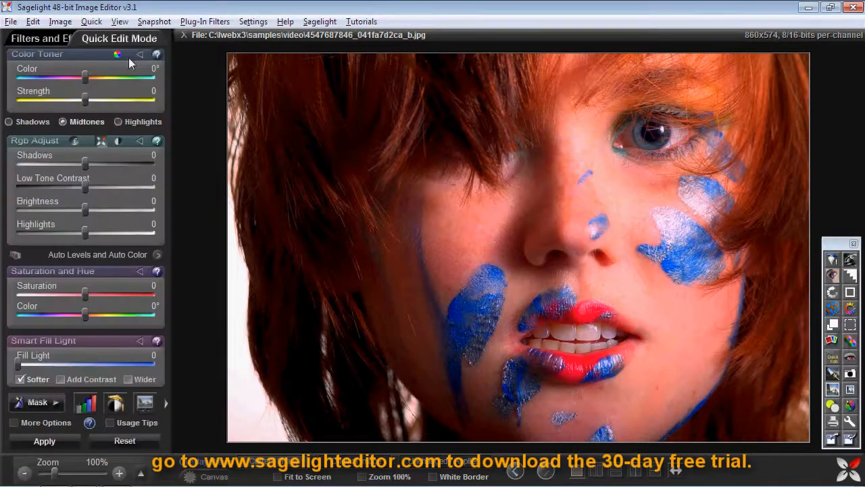
# Step: Fill the portrait from the undo buffer with Undo Brush, and subtract the undo over the hair to restore its red tint
pyautogui.click(33, 20)
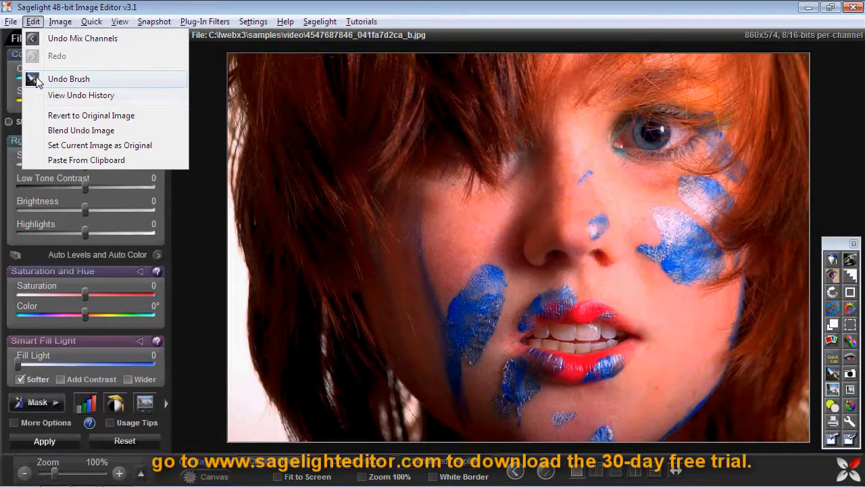
pyautogui.click(36, 79)
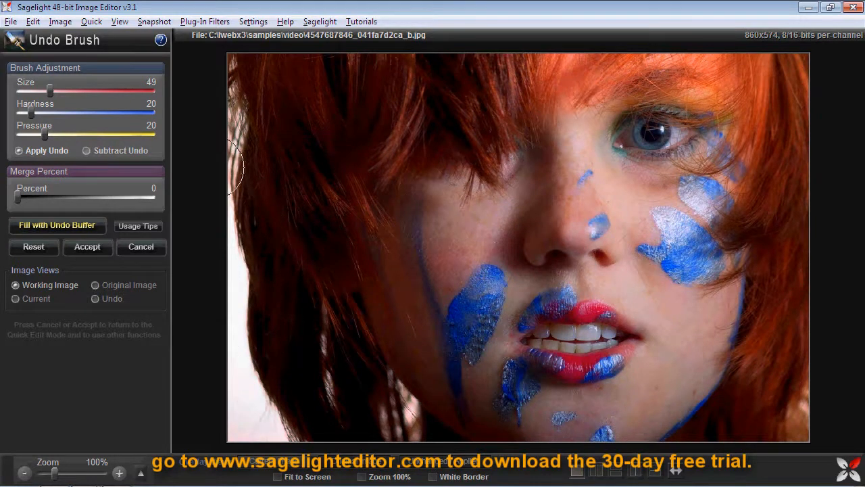
pyautogui.click(46, 246)
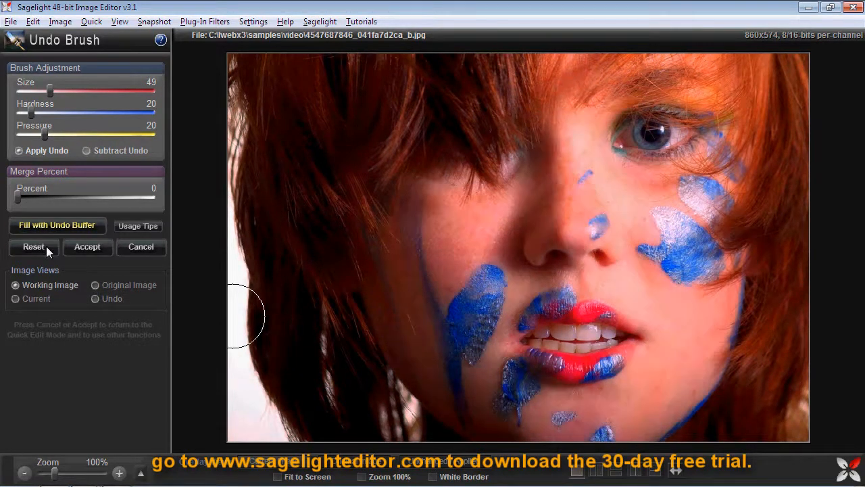
pyautogui.click(44, 223)
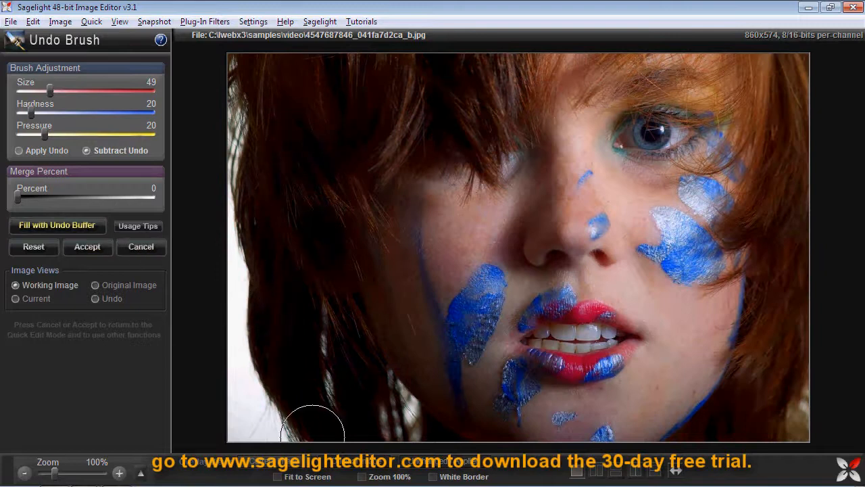
pyautogui.moveTo(389, 195)
pyautogui.mouseDown()
pyautogui.moveTo(537, 95)
pyautogui.moveTo(789, 98)
pyautogui.moveTo(833, 115)
pyautogui.moveTo(809, 228)
pyautogui.moveTo(747, 385)
pyautogui.mouseUp()
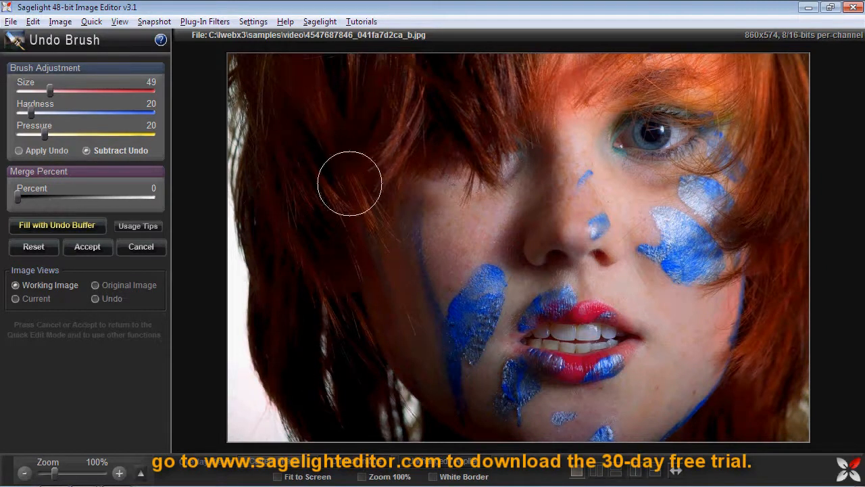
# Step: Brush the red tint off the facial skin with Apply Undo, and accept the Undo Brush result
pyautogui.click(65, 151)
pyautogui.moveTo(507, 177)
pyautogui.mouseDown()
pyautogui.moveTo(558, 116)
pyautogui.moveTo(686, 87)
pyautogui.moveTo(654, 149)
pyautogui.mouseUp()
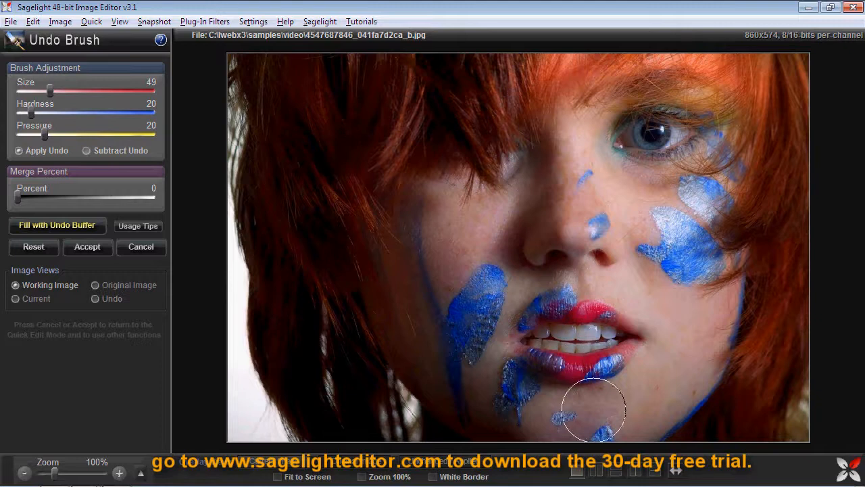
pyautogui.click(93, 249)
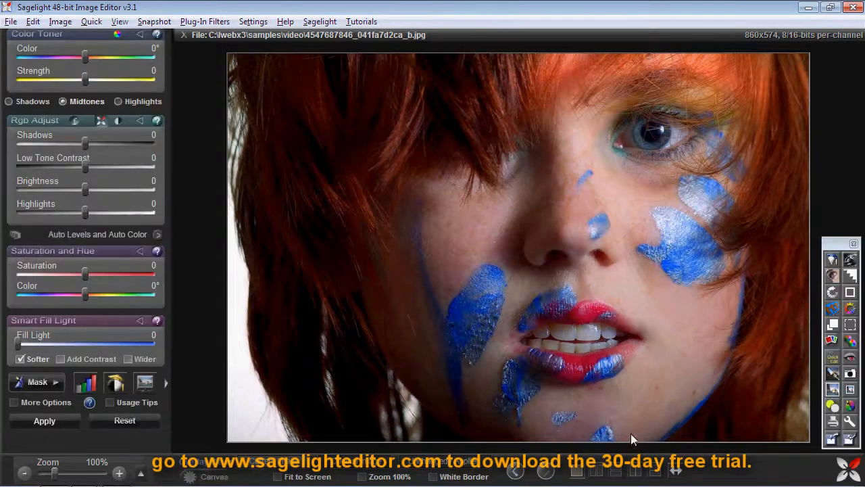
# Step: Compare the portrait side by side with the original, and sharpen it using Unsharp Mask with Radius 1.00, Strength 1.00 and Threshold 0
pyautogui.click(597, 471)
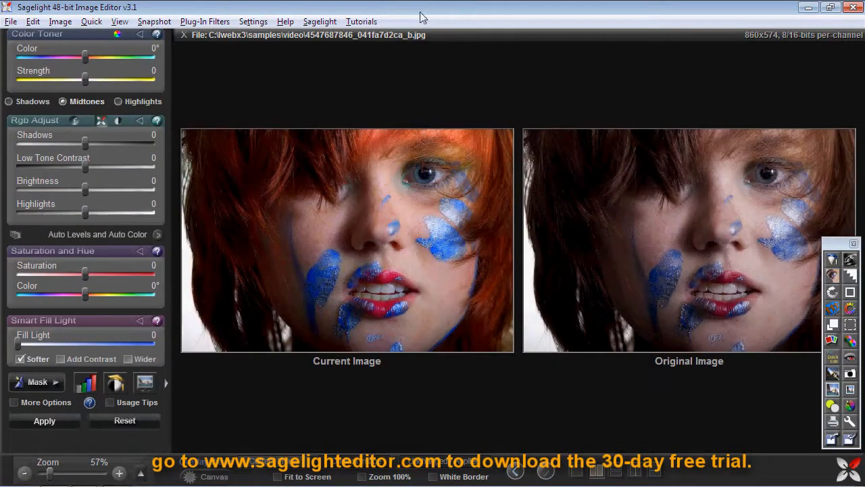
pyautogui.moveTo(49, 473); pyautogui.dragTo(54, 475)
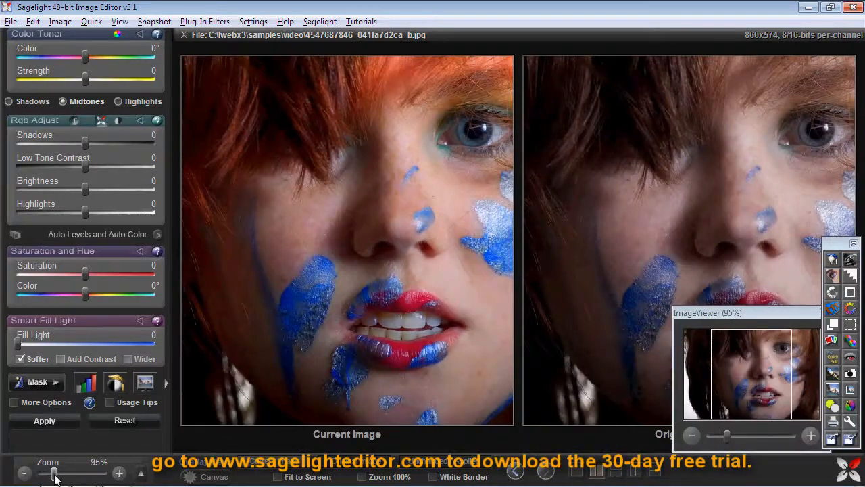
pyautogui.moveTo(744, 409); pyautogui.dragTo(799, 397)
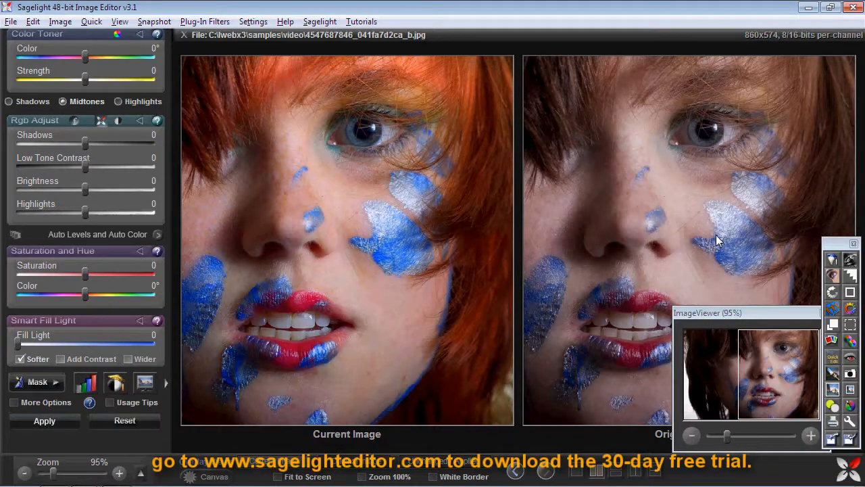
pyautogui.click(60, 21)
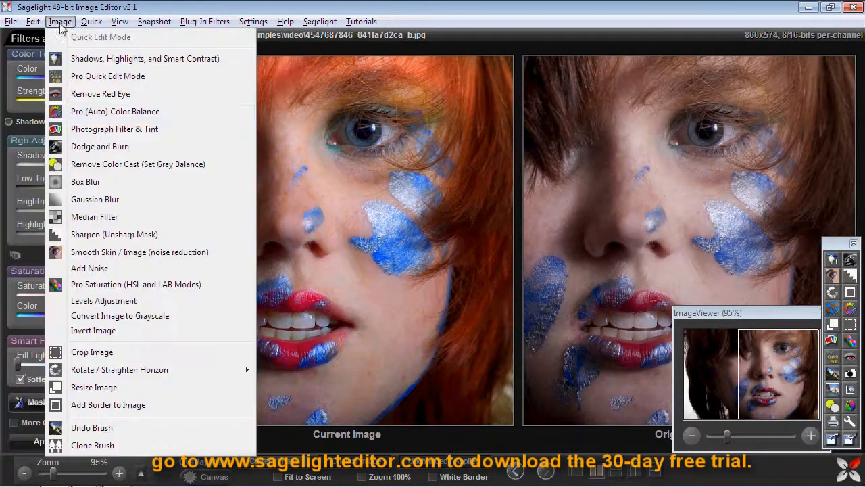
pyautogui.click(118, 235)
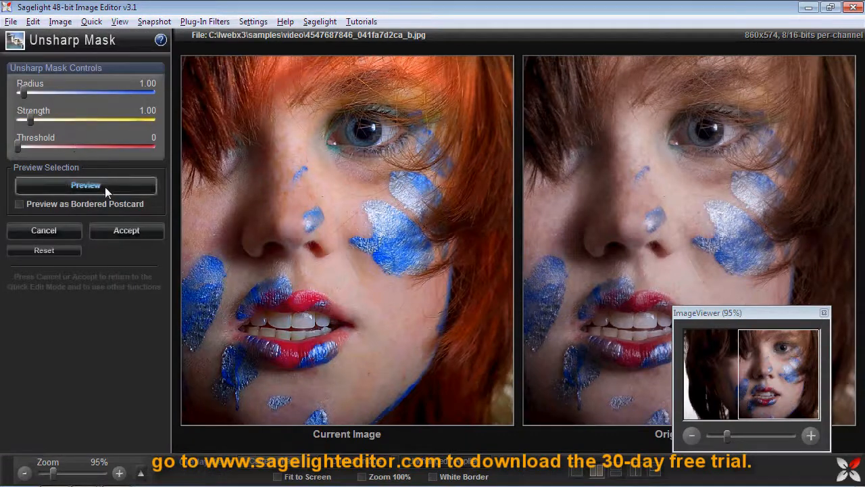
pyautogui.click(104, 230)
# Step: Brush the sharpening off the facial skin with Undo Brush at size 49, and accept the result
pyautogui.click(32, 21)
pyautogui.click(62, 79)
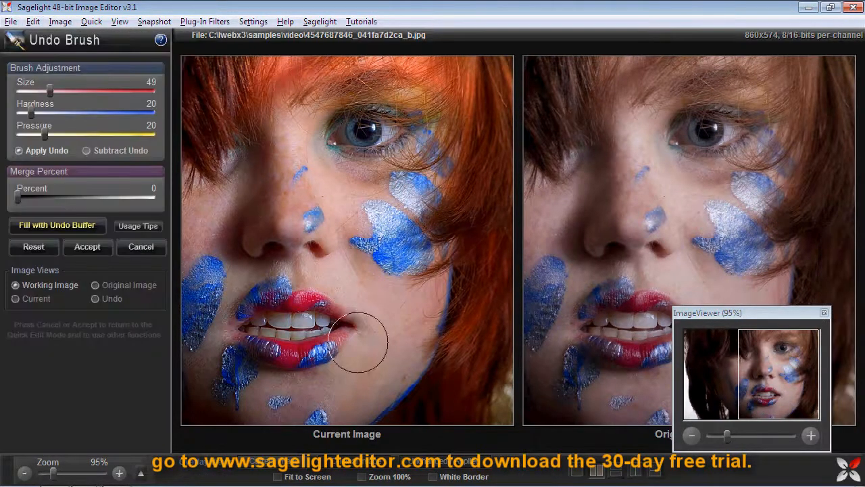
pyautogui.click(87, 247)
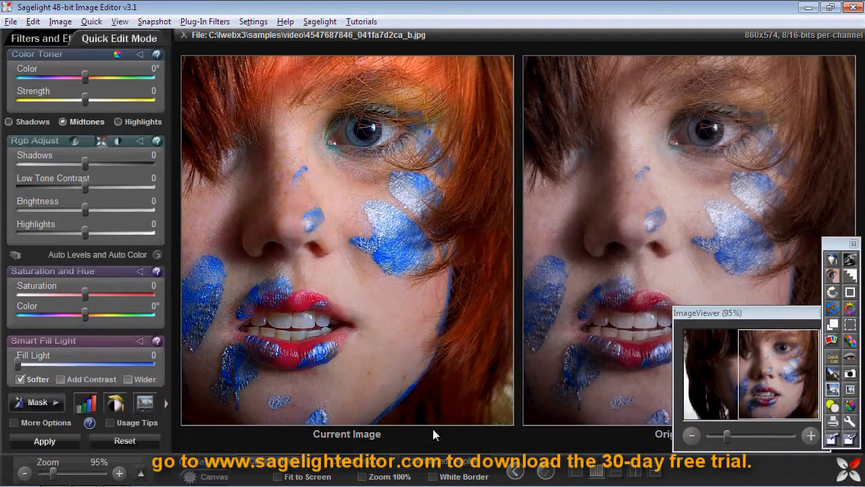